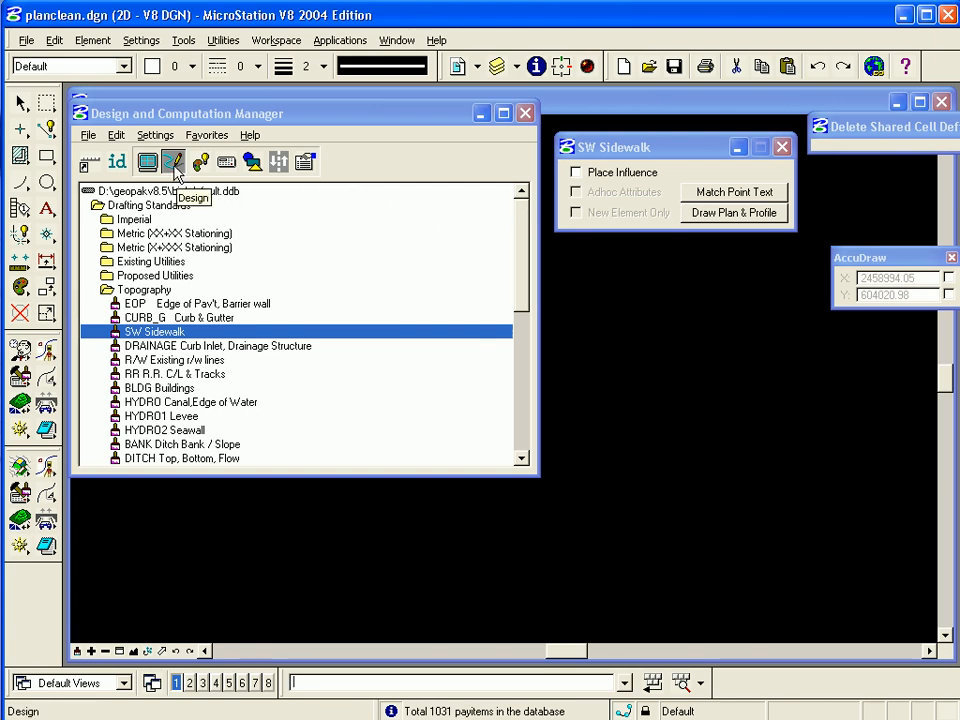
- Switch the manager to Design mode and select the HA Roadway item in the Imperial Horizontal Alignments category
click(174, 163)
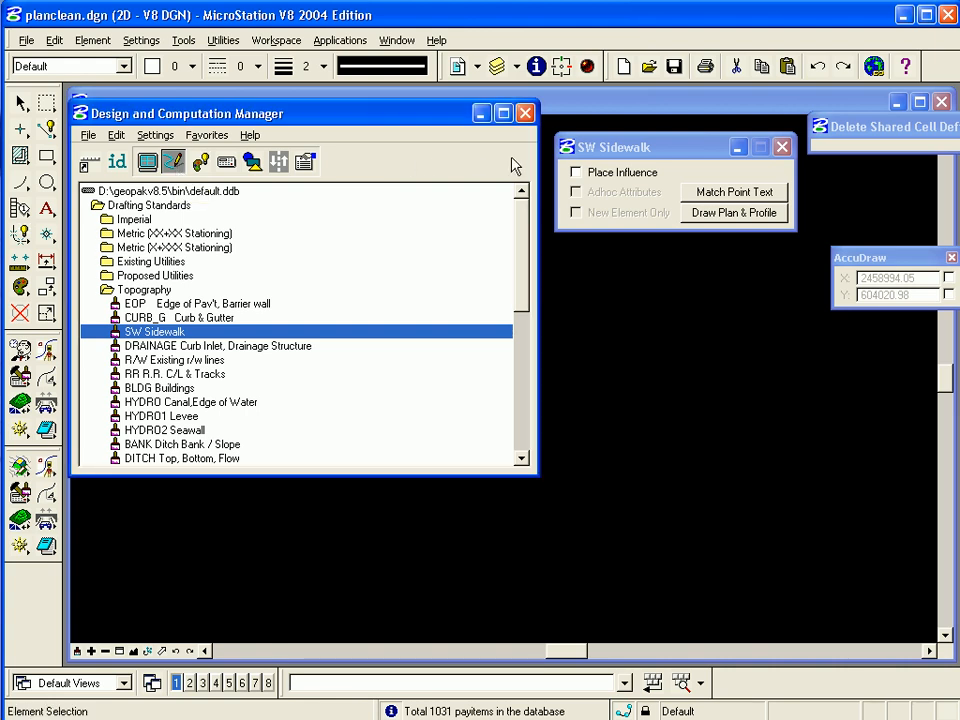
drag(633, 150, 629, 122)
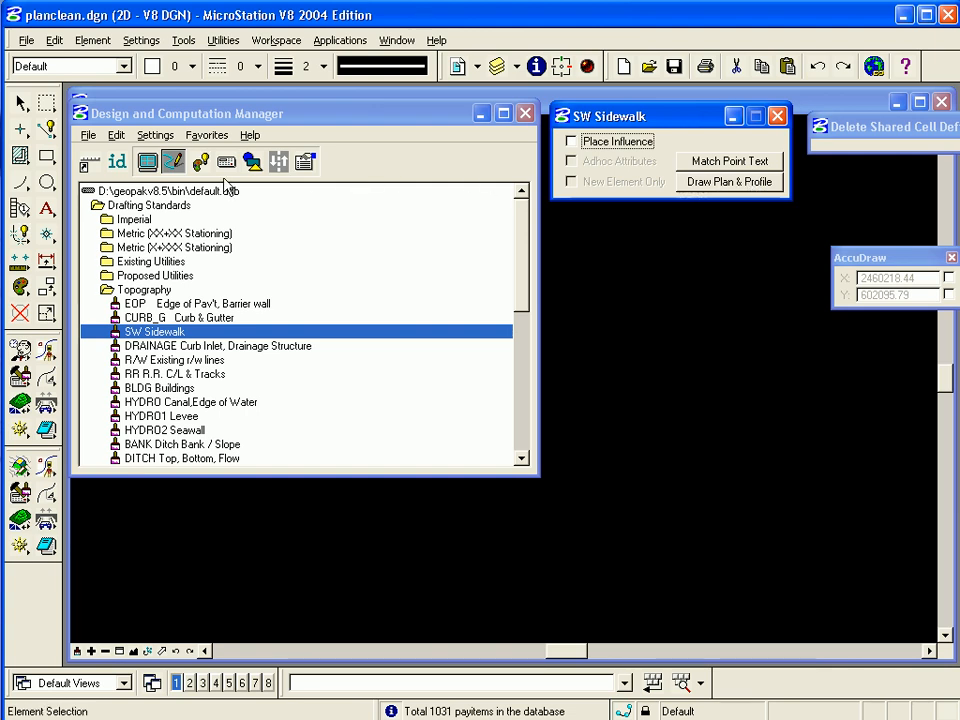
click(134, 220)
double_click(133, 219)
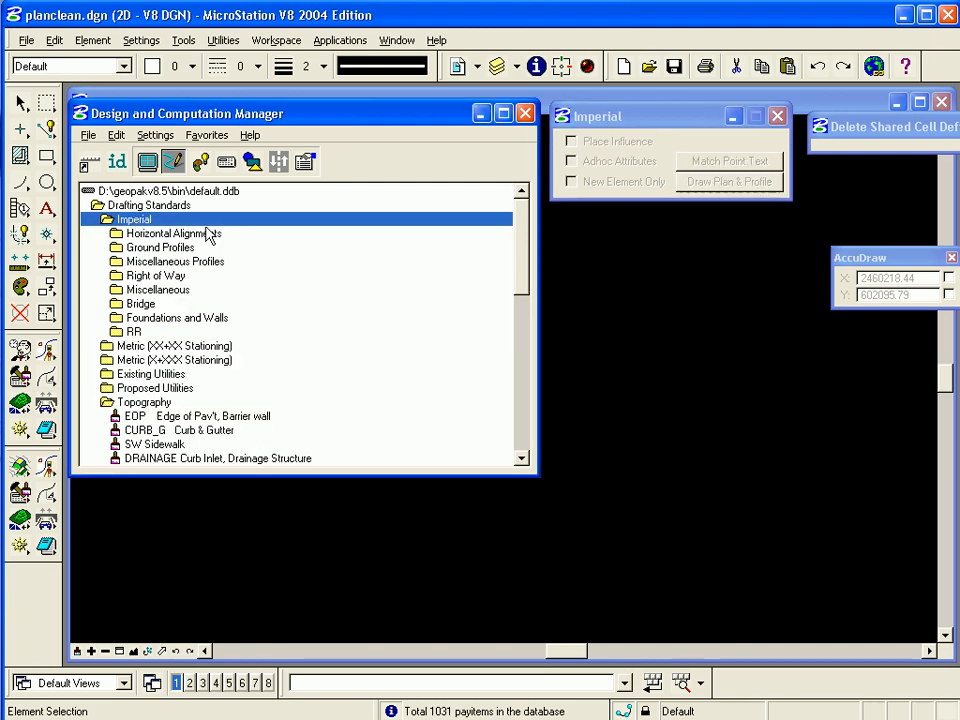
click(140, 232)
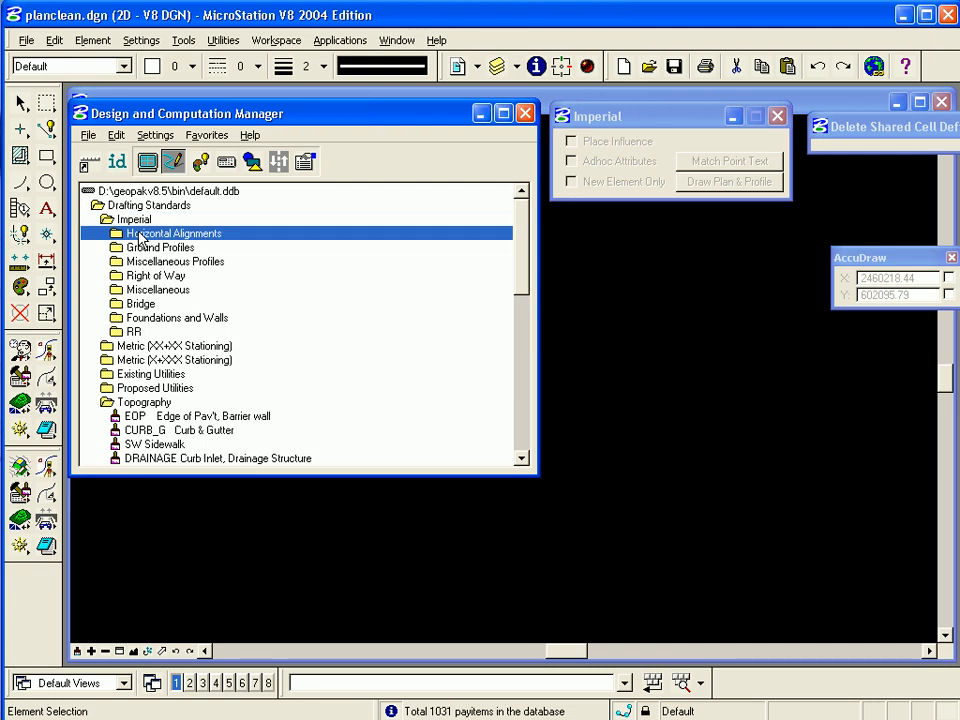
double_click(140, 232)
click(167, 250)
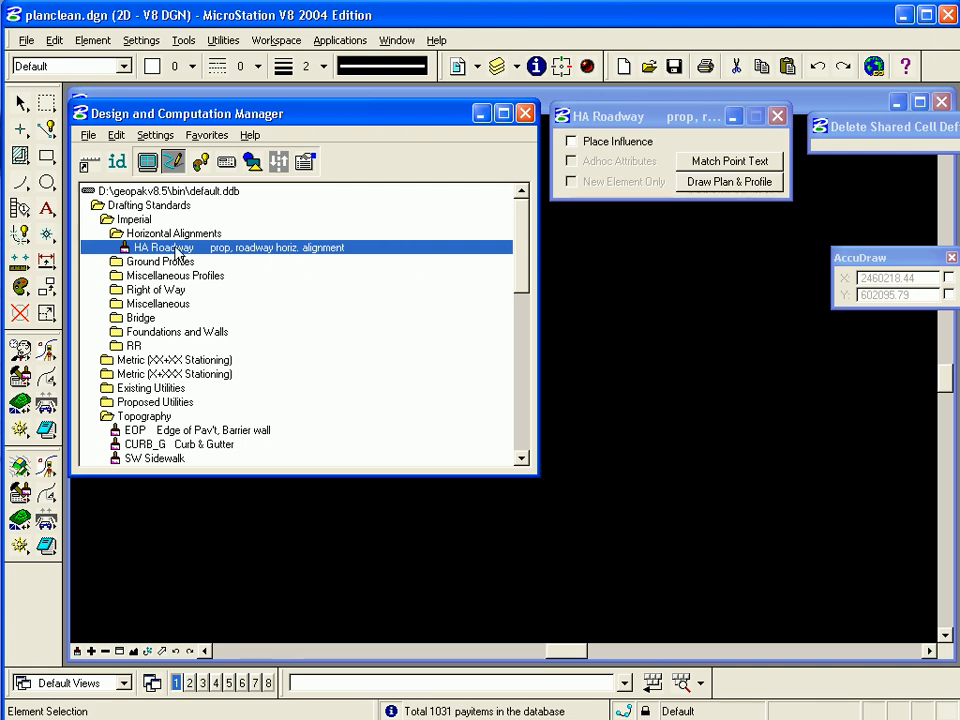
- Open the Plan & Profile Draw dialog for HA Roadway using job101.gpk and place it clear of the item's dialog
click(723, 184)
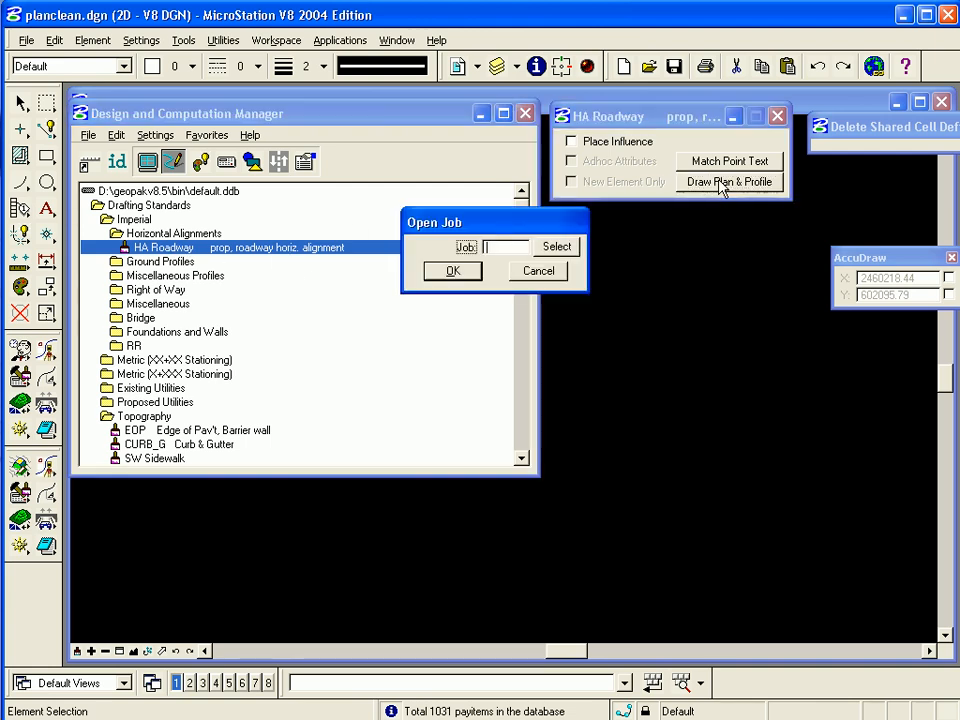
click(560, 246)
click(510, 224)
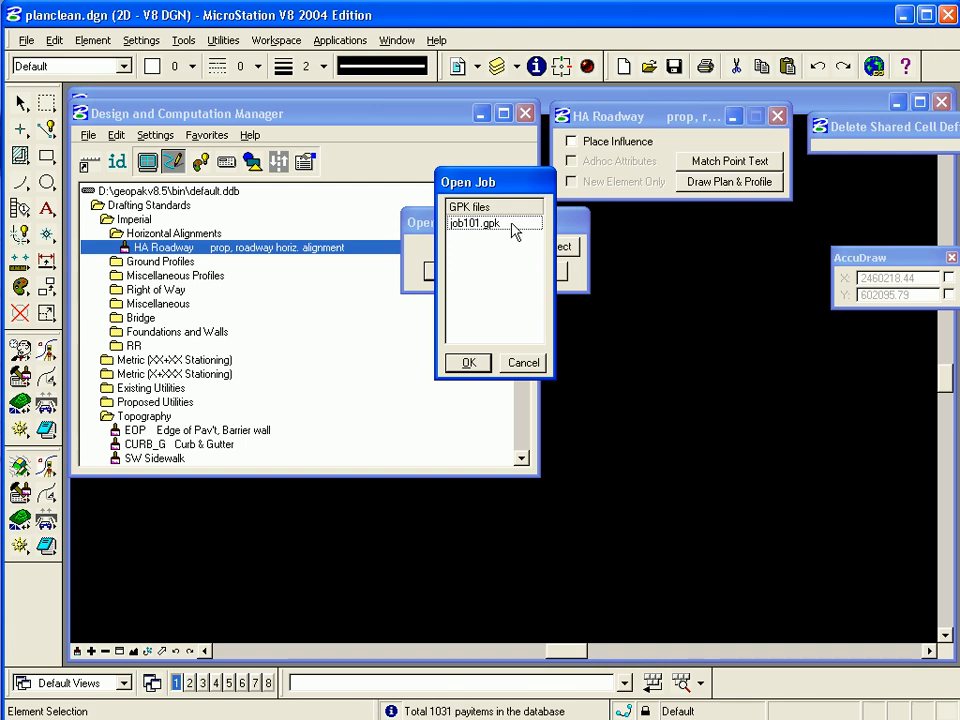
click(470, 363)
click(453, 272)
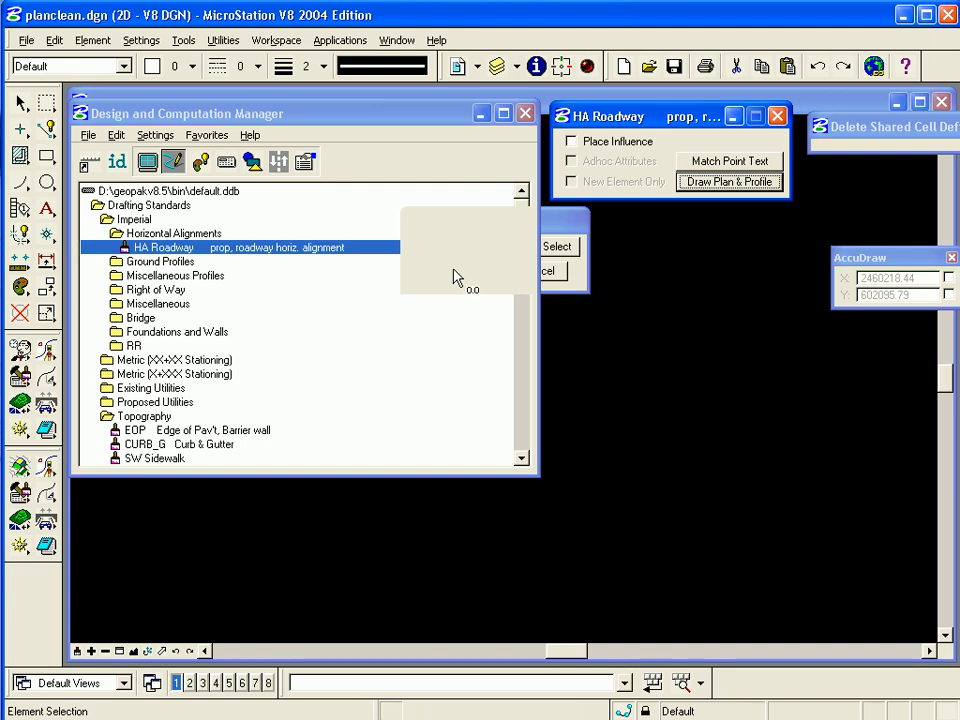
mouse_move(590, 145)
mouse_down()
mouse_move(619, 171)
mouse_move(643, 176)
mouse_up()
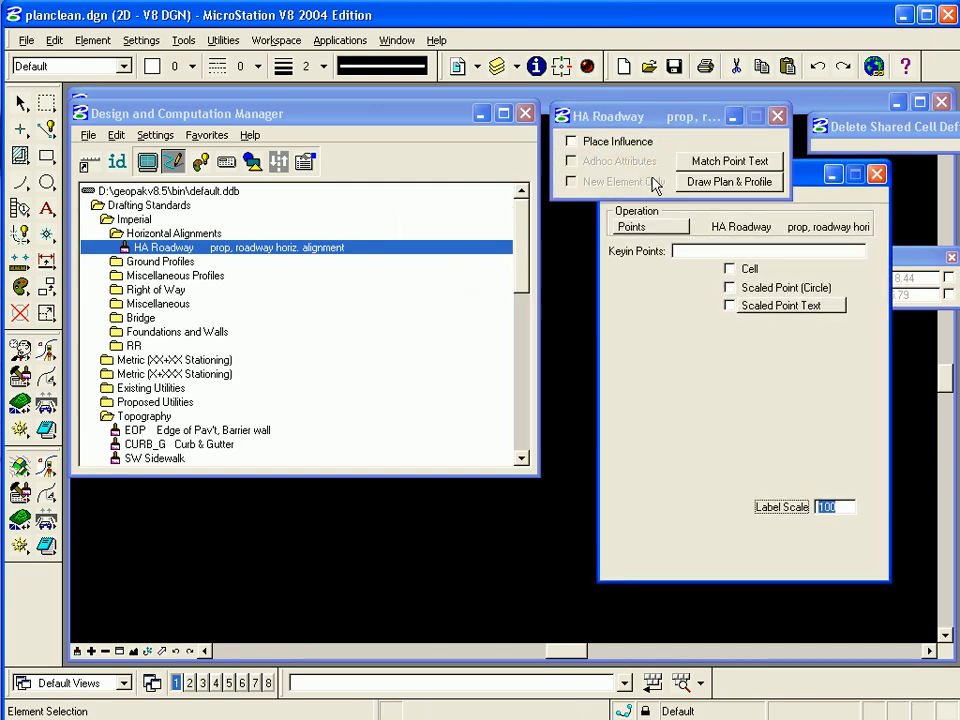
drag(815, 182, 805, 210)
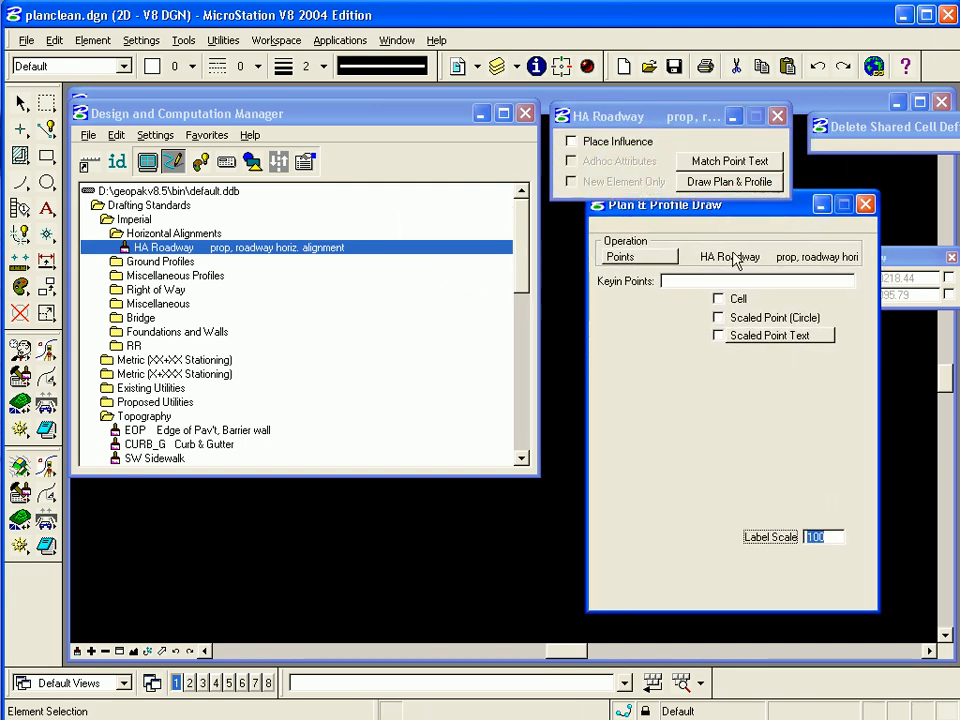
drag(741, 216, 776, 227)
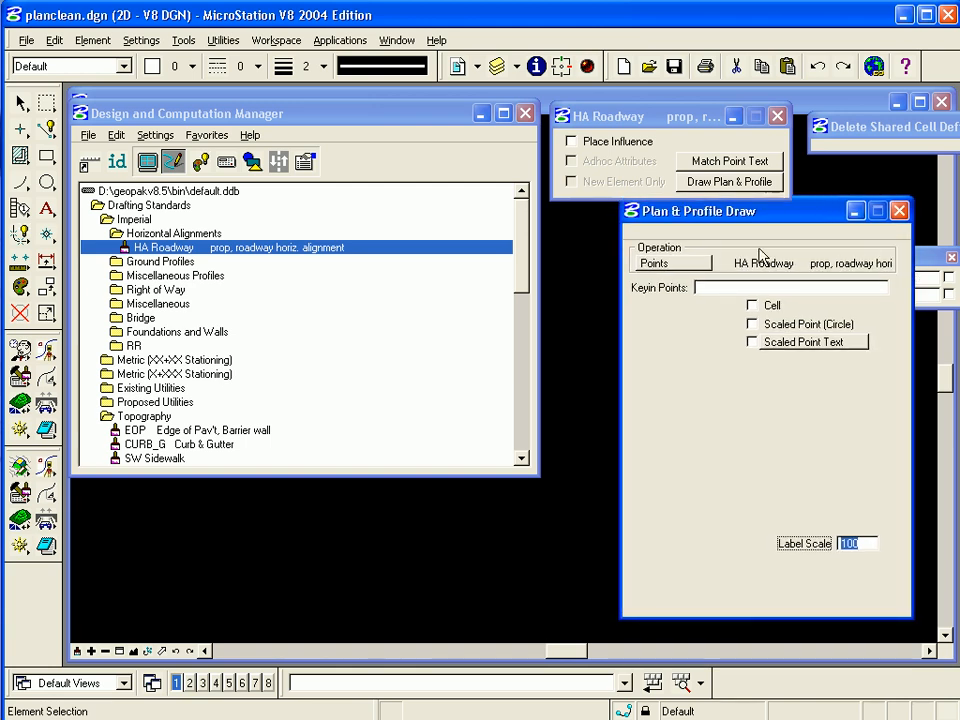
- Draw the MAINLINE chain with line direction labels, curve labels and curve data at a label scale of 50
click(690, 264)
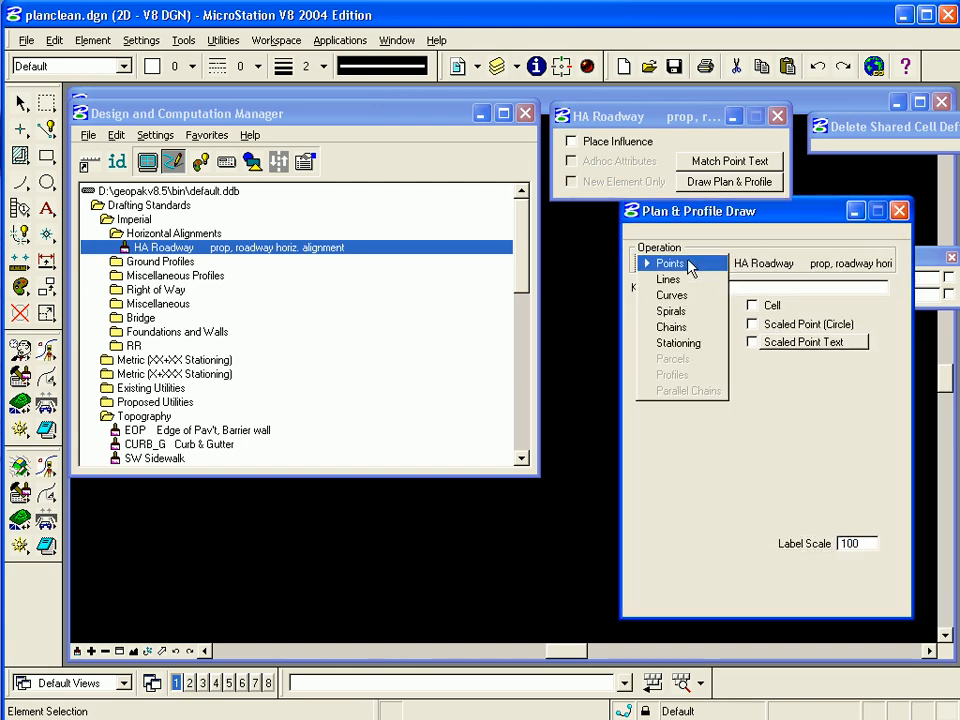
click(690, 328)
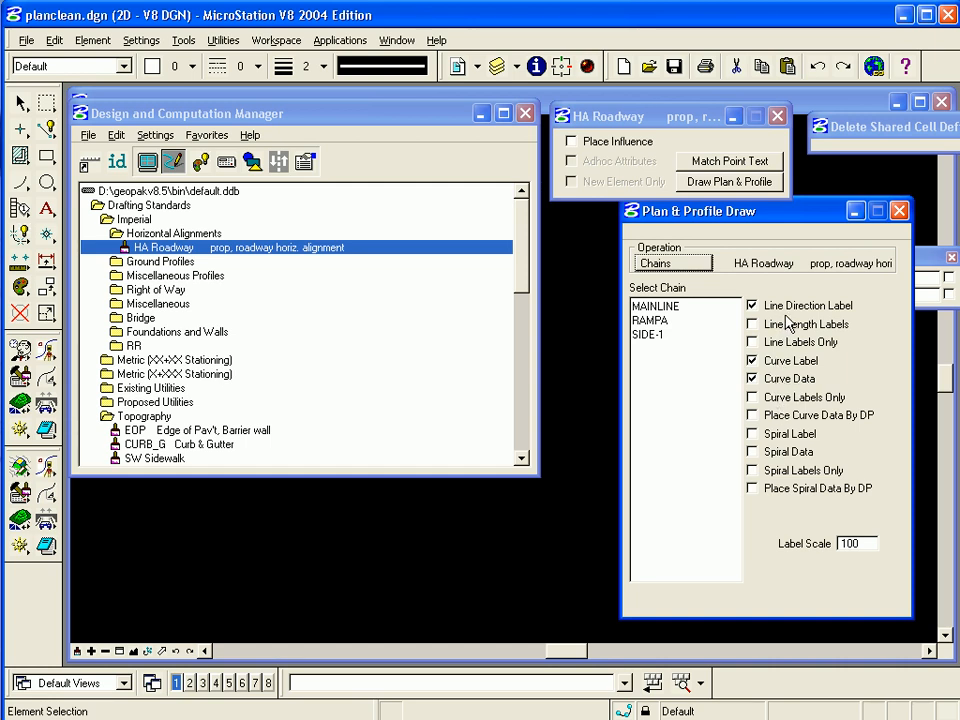
click(858, 544)
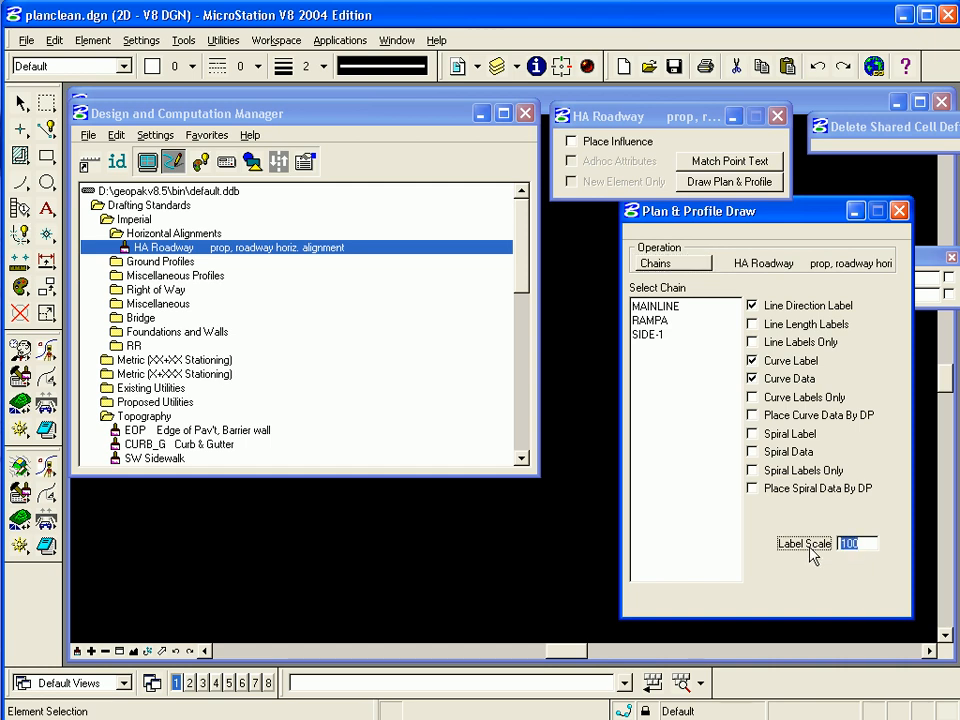
text(50)
key(Tab)
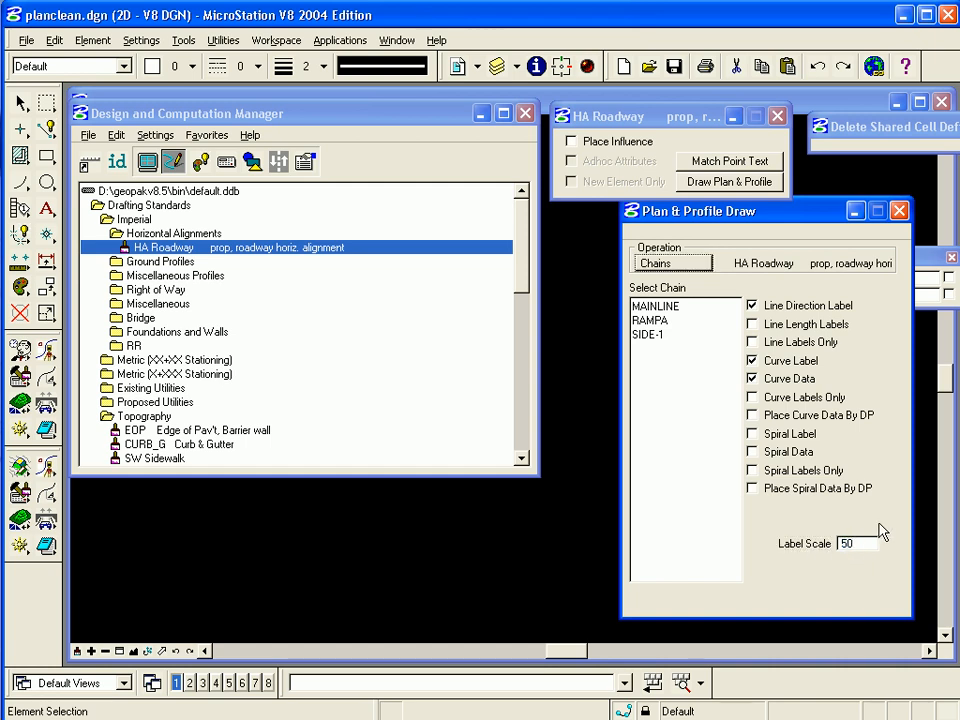
click(667, 306)
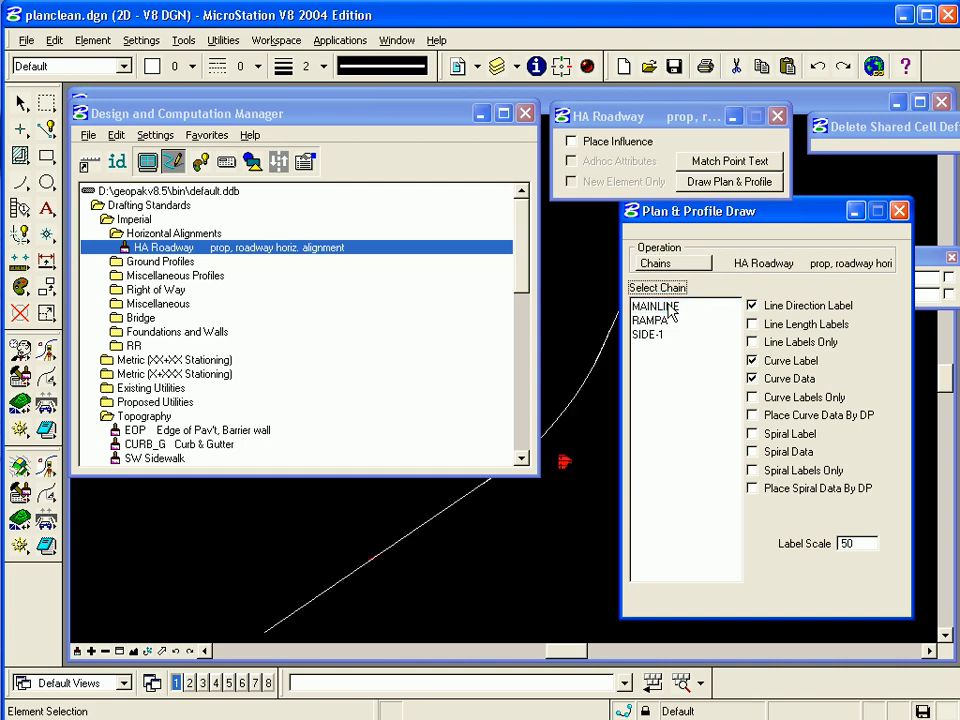
- Draw the stationing of the MAINLINE chain with tick marks, tick mark stations and PC/PT labels
drag(676, 211, 786, 220)
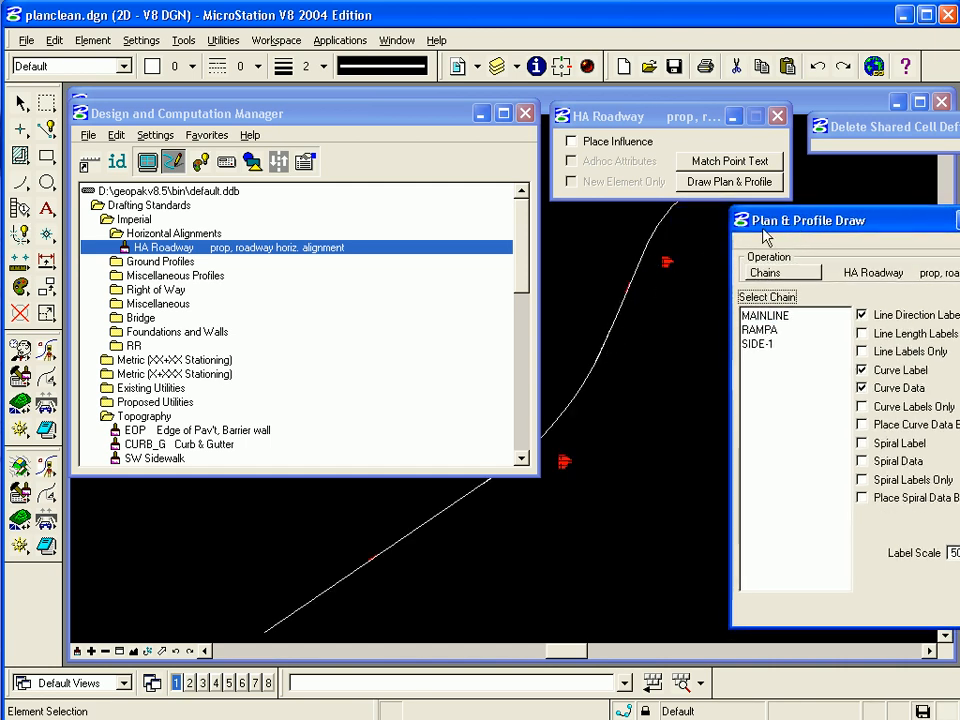
drag(791, 224, 735, 225)
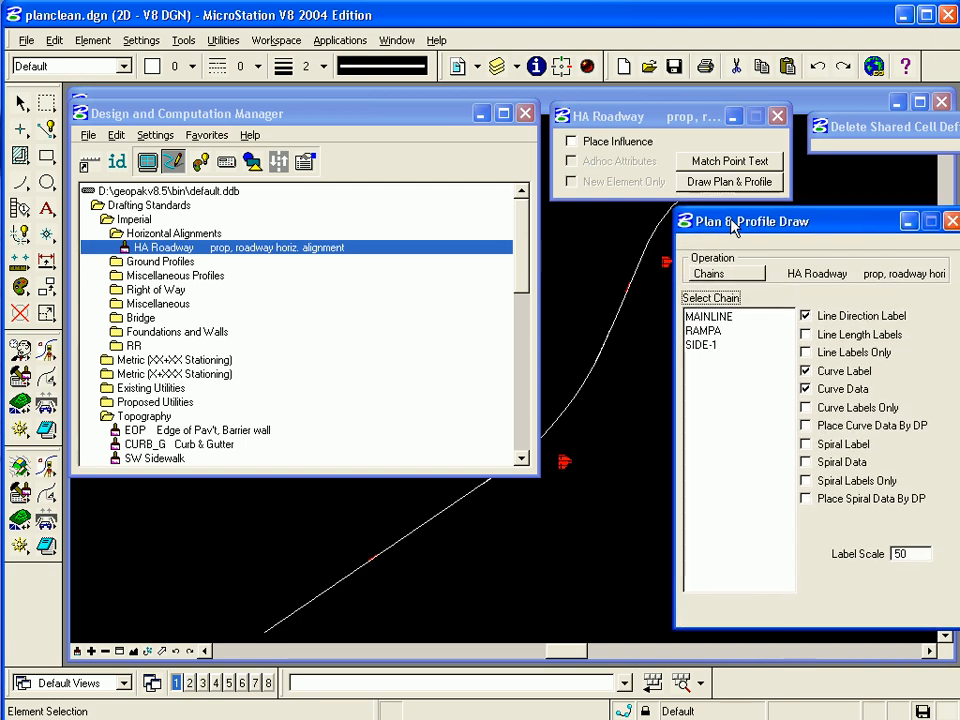
click(740, 276)
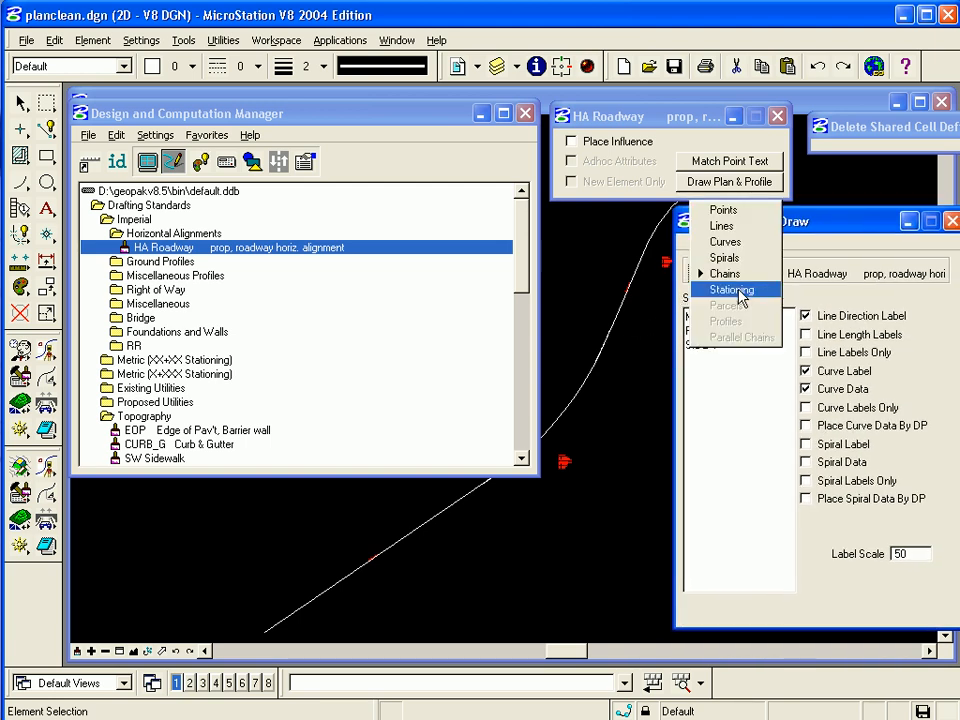
click(741, 292)
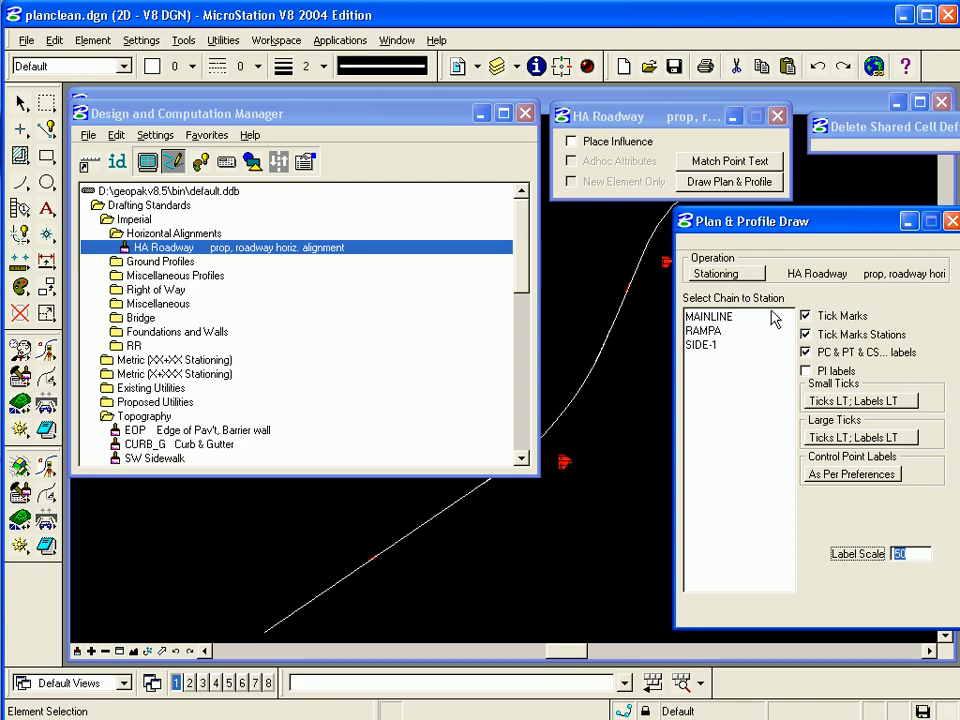
click(710, 317)
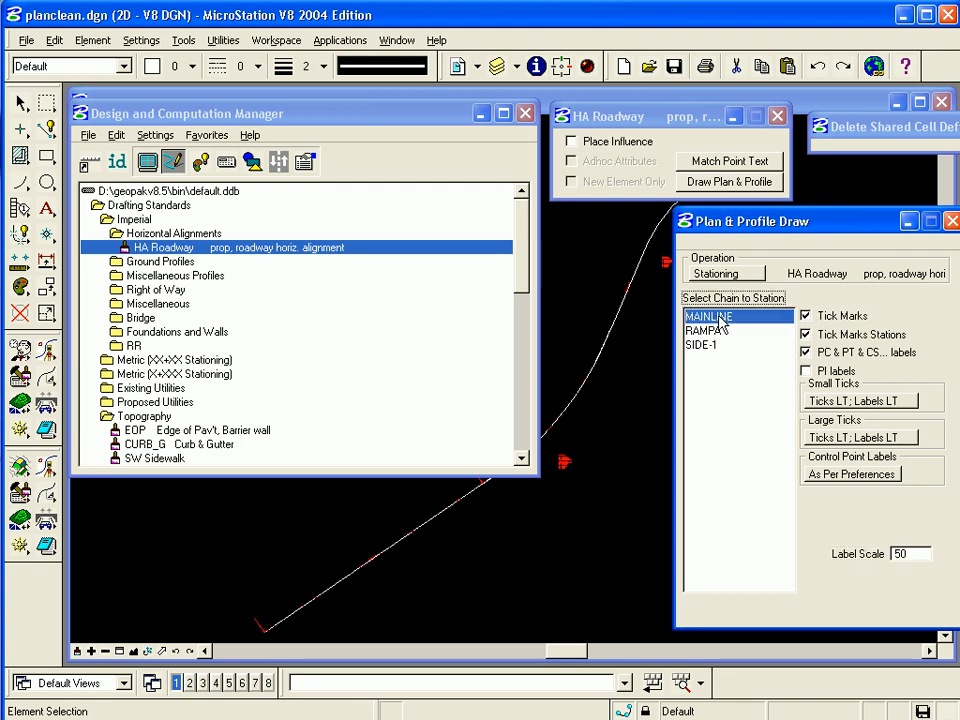
click(586, 362)
scroll(586, 362, up, 3)
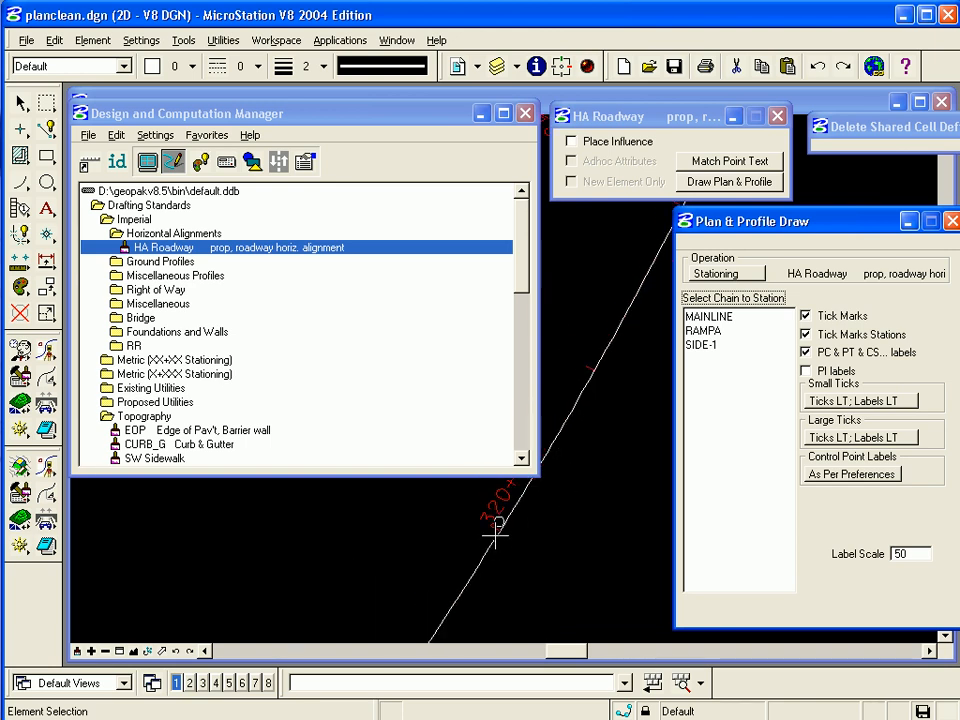
- Collapse Drafting Standards and expand Storm Sewer Pipes w Attr. under the PayItems Drainage (English) Pipes category
drag(433, 116, 390, 68)
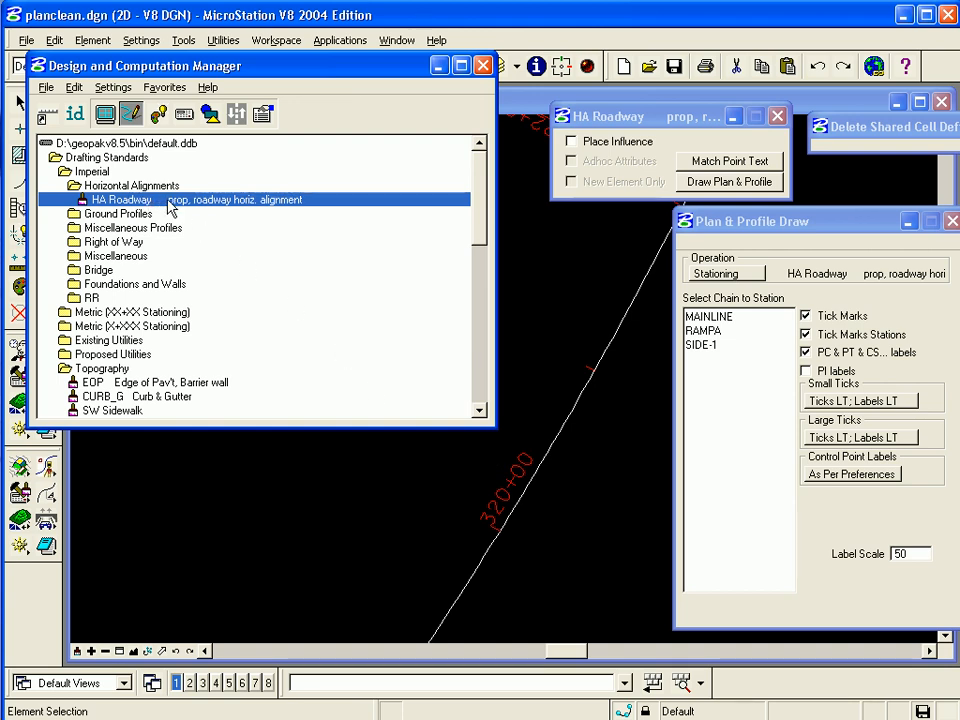
drag(249, 70, 293, 97)
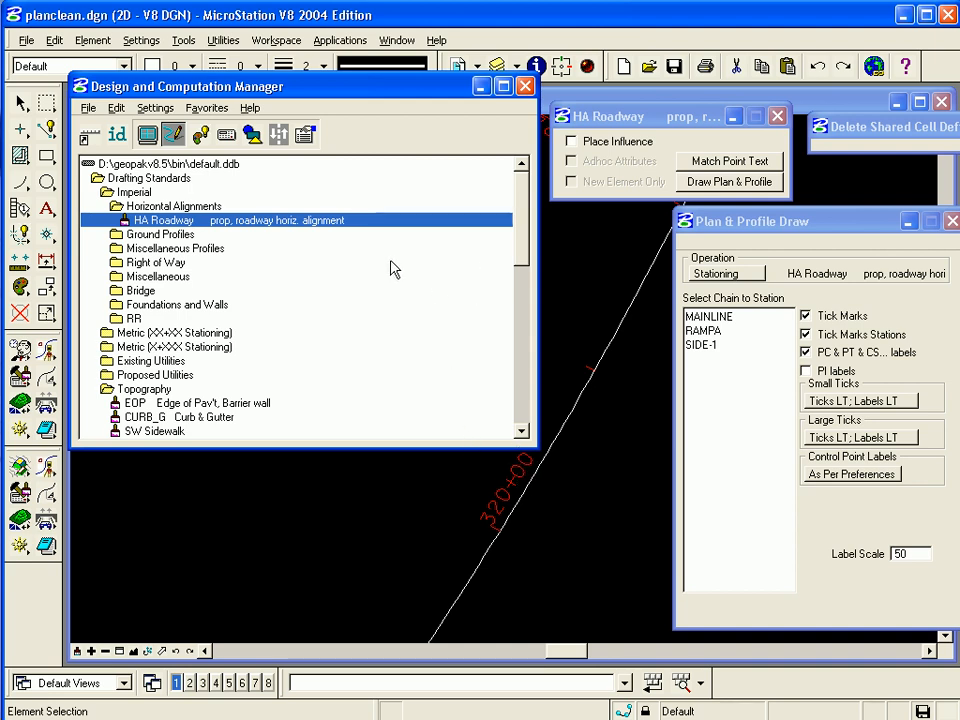
double_click(133, 191)
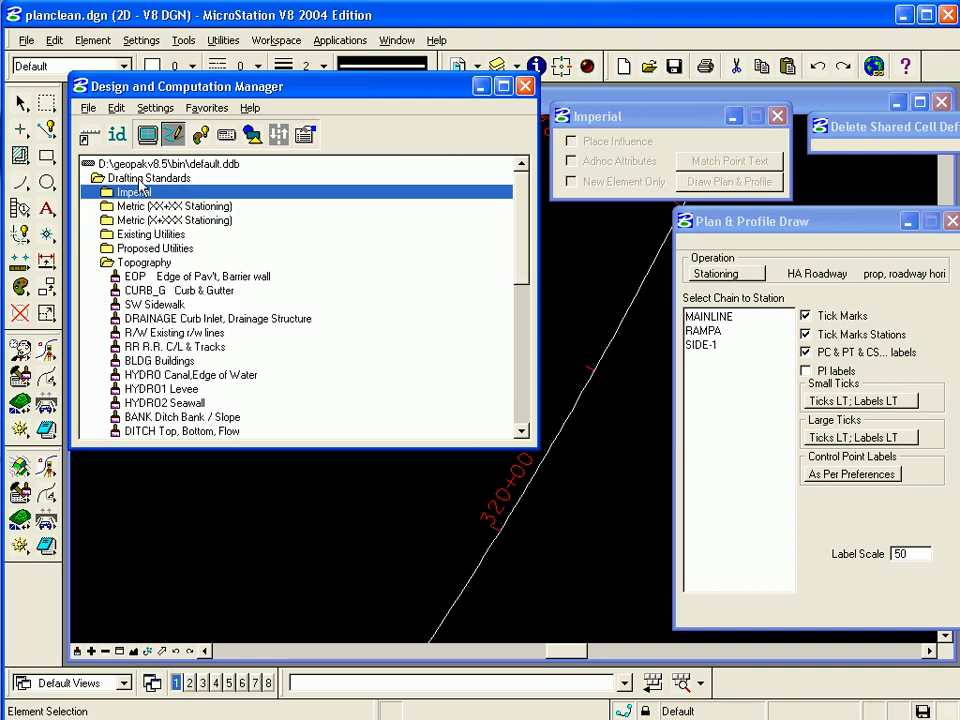
click(141, 182)
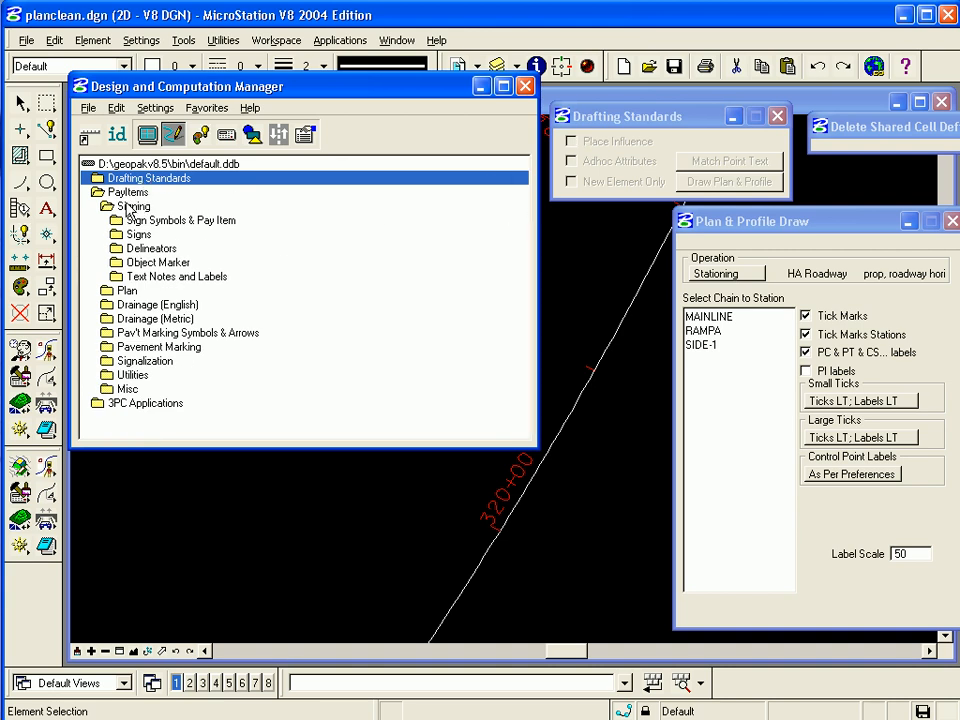
click(152, 306)
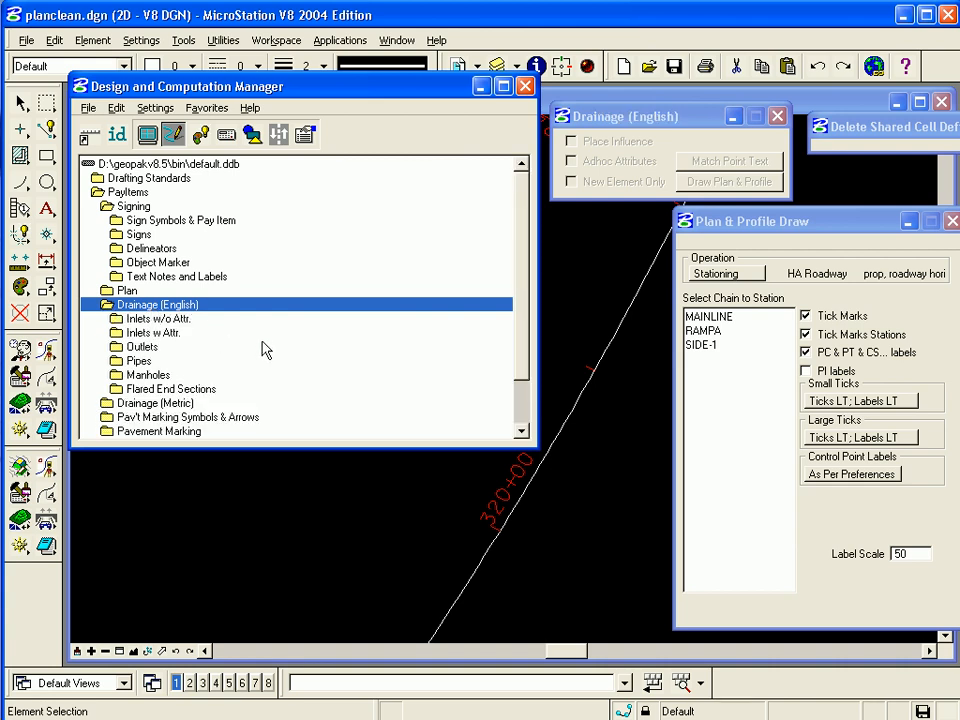
click(200, 362)
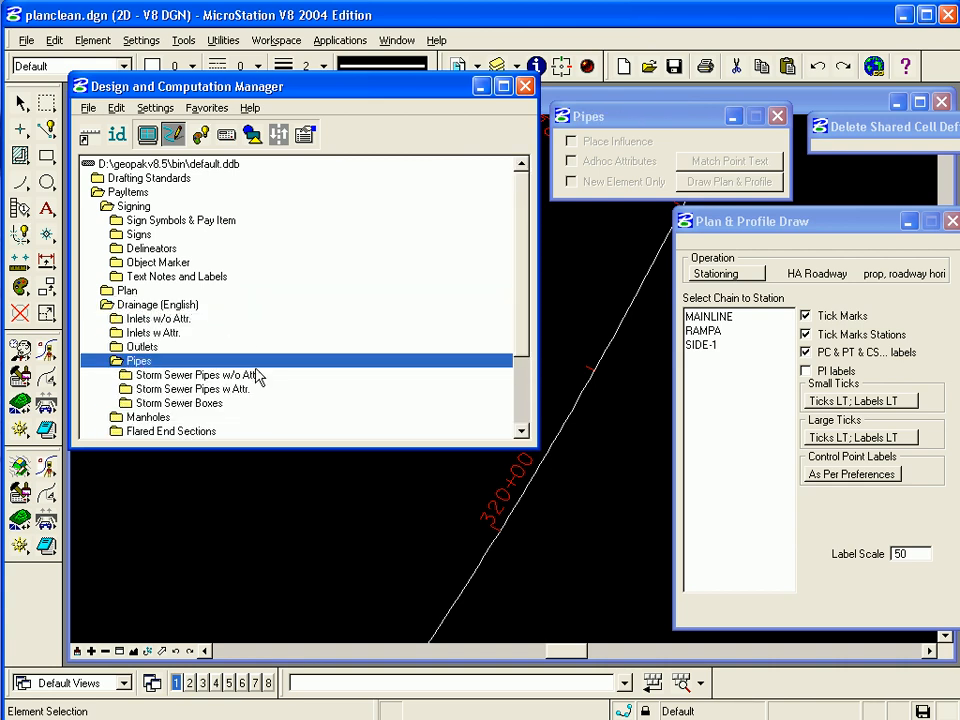
scroll(491, 398, down, 3)
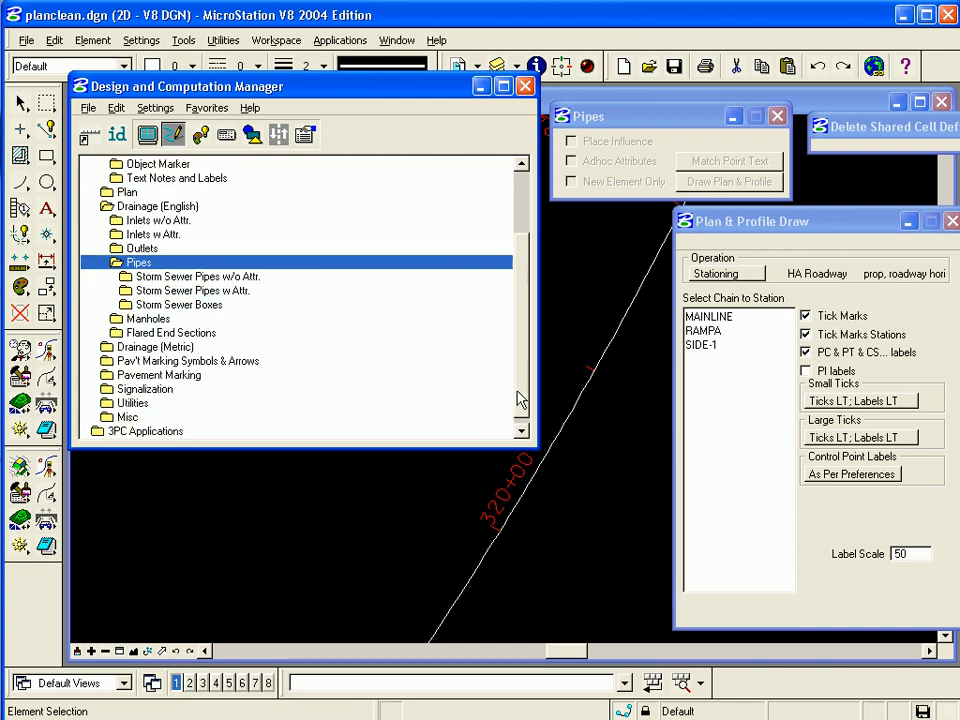
click(219, 291)
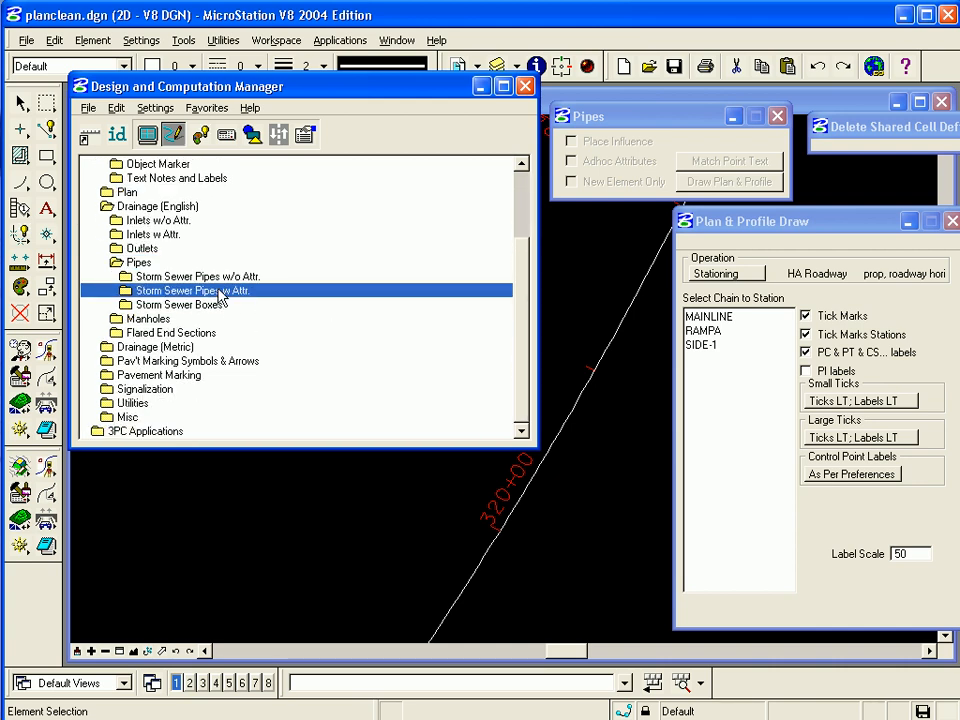
mouse_move(524, 246)
mouse_down()
mouse_move(520, 277)
mouse_move(517, 269)
mouse_up()
click(183, 249)
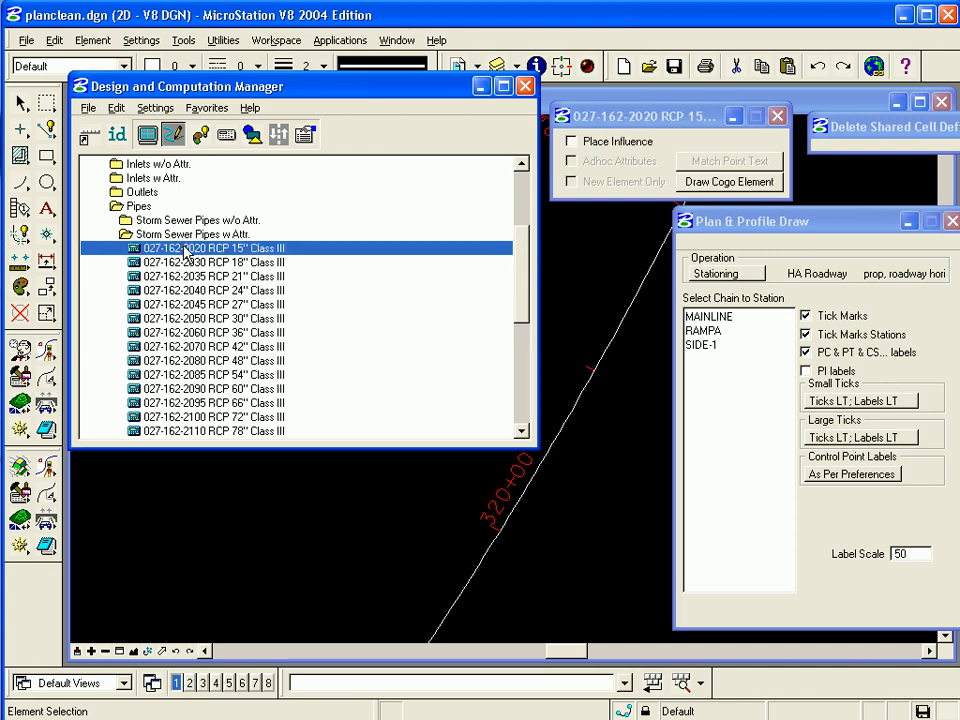
click(183, 264)
click(182, 278)
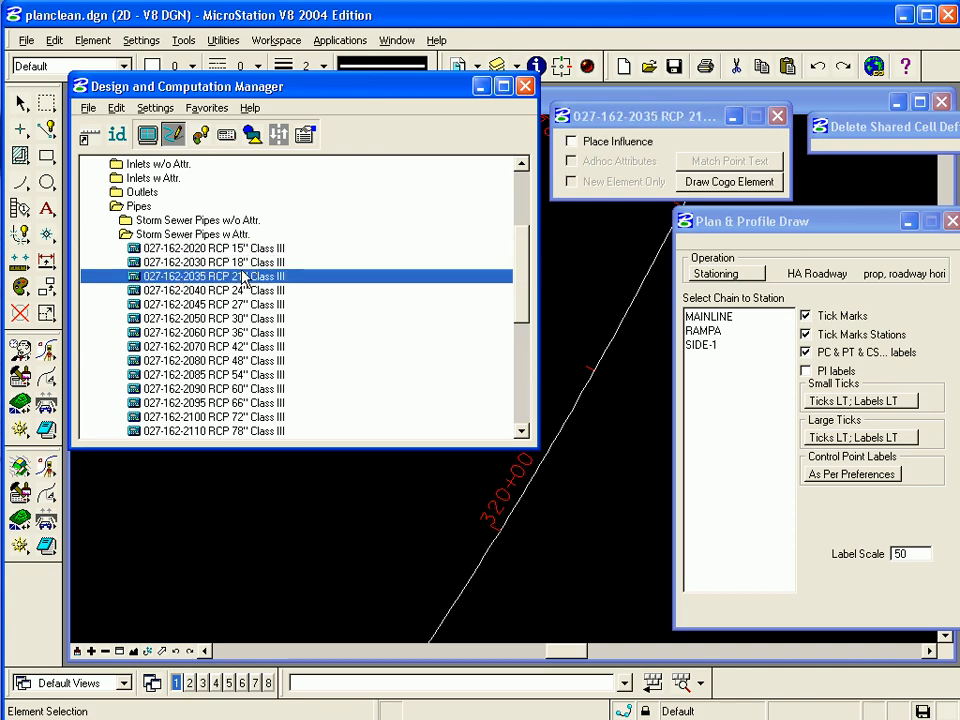
click(185, 248)
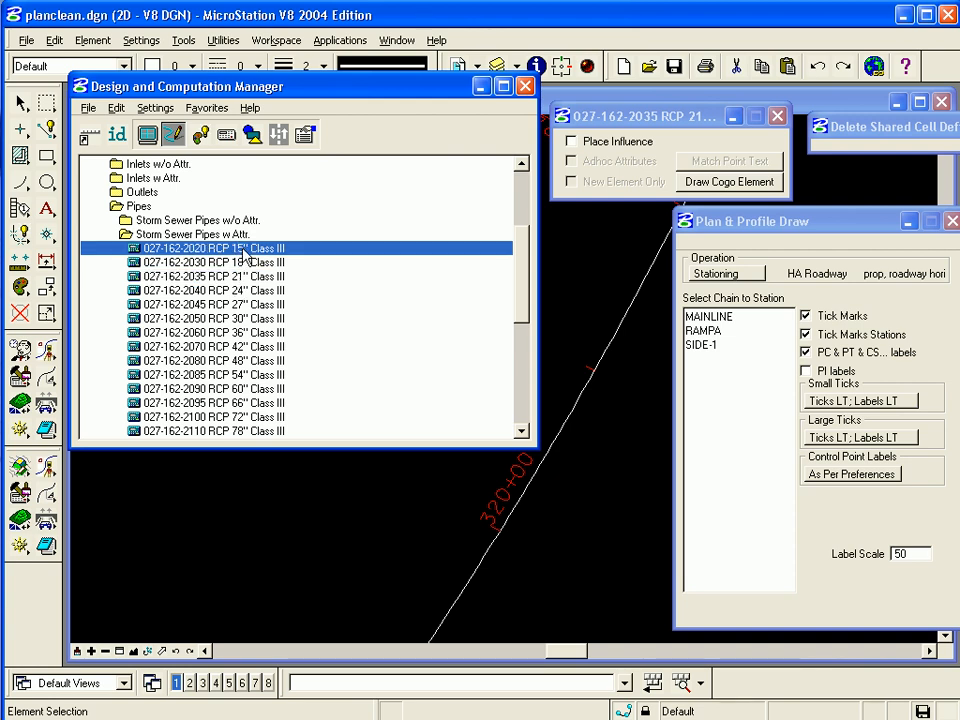
- Turn on Place Influence and place a single slanted line for the RCP 15" Class III pay item beside station 320+00
drag(51, 132, 107, 133)
click(247, 550)
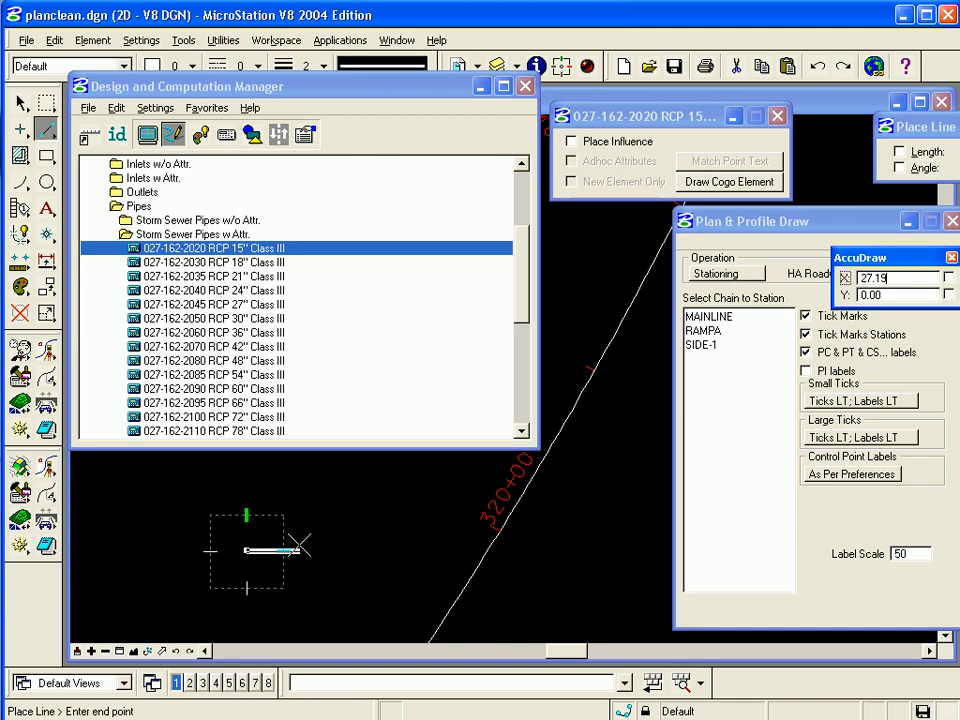
drag(152, 83, 154, 103)
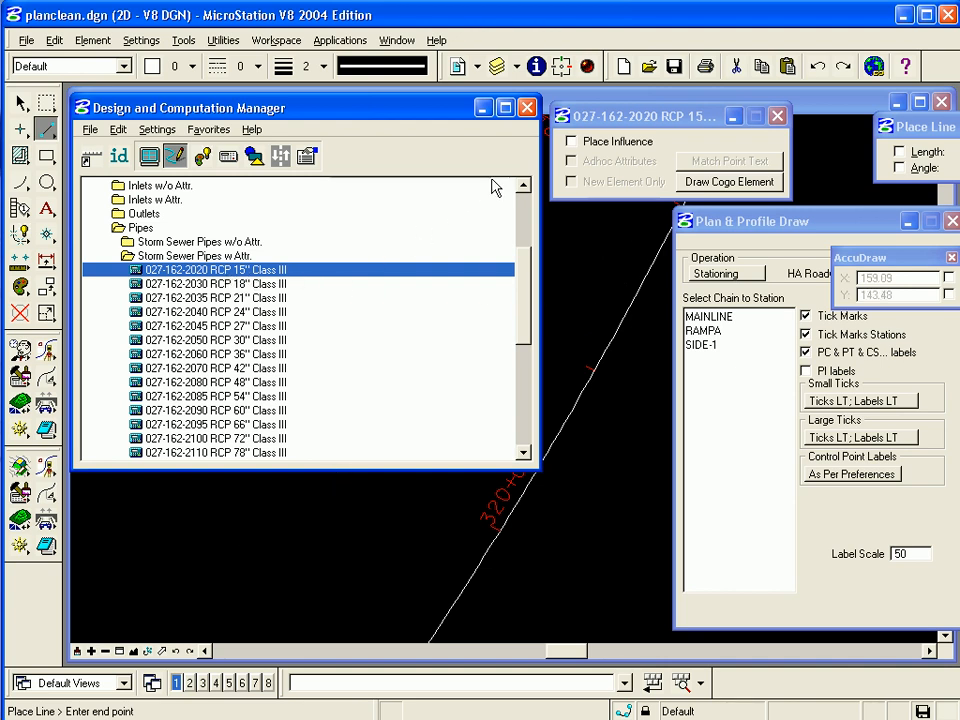
click(612, 141)
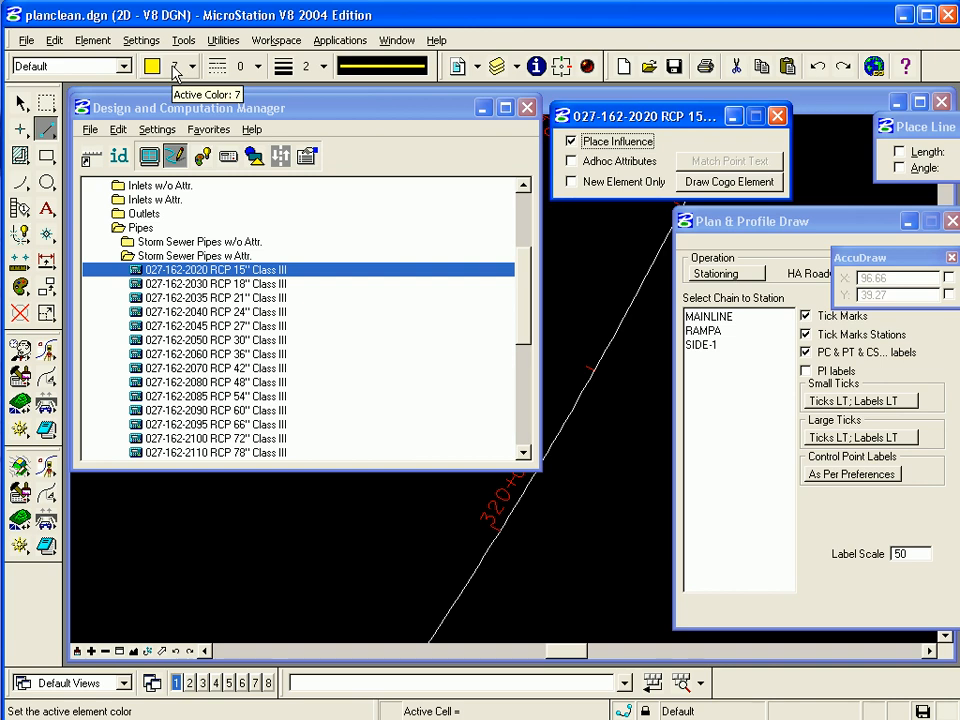
click(246, 550)
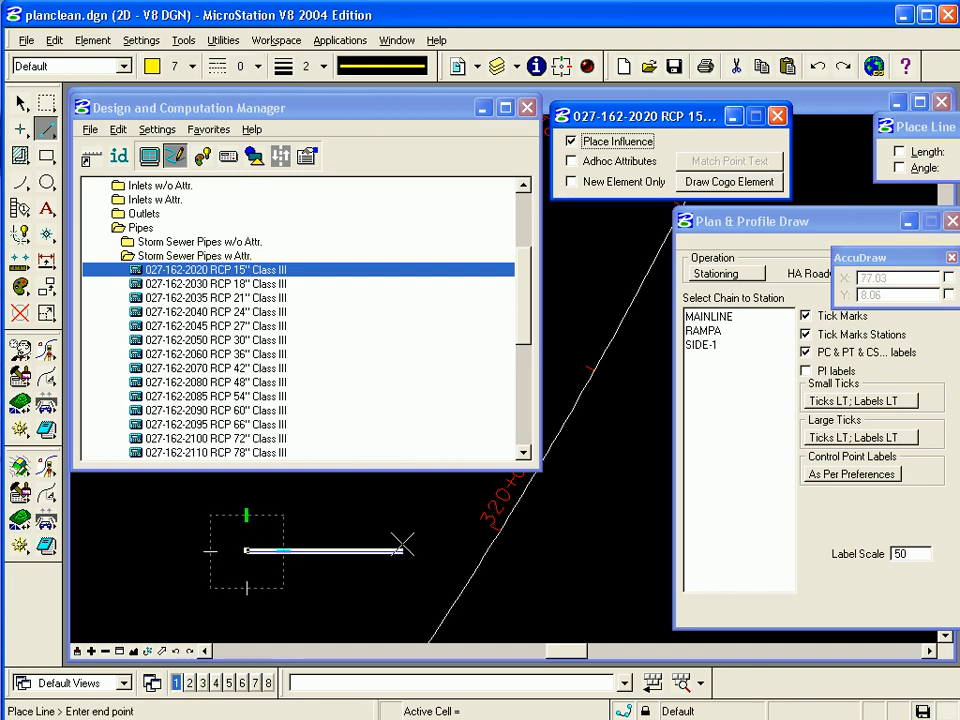
click(408, 500)
right_click(435, 540)
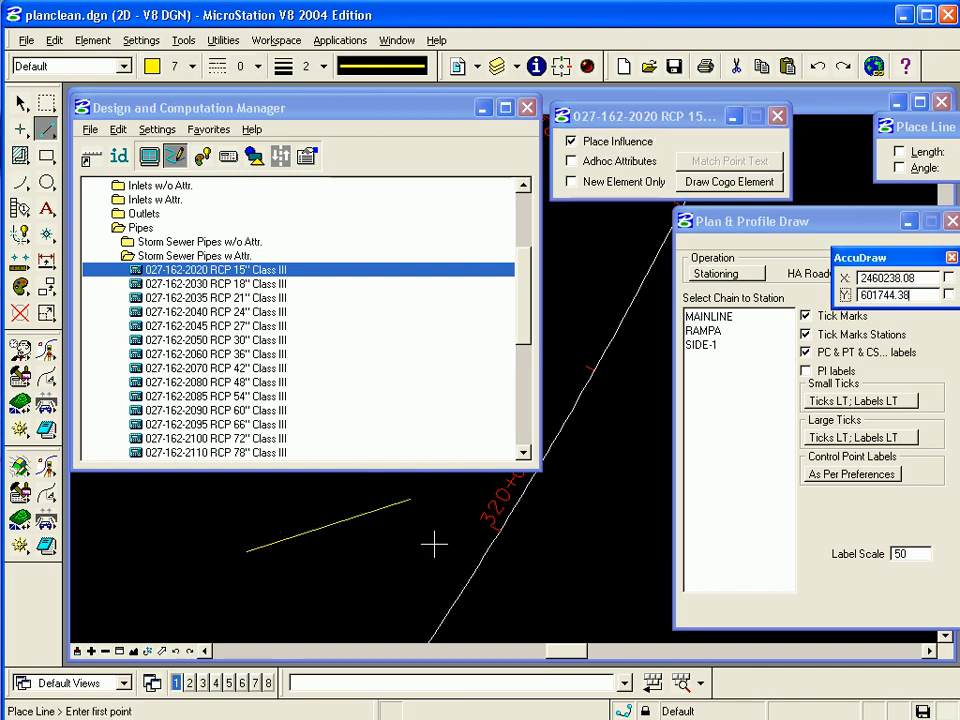
- Place two more roughly parallel lines below the first, one as RCP 18" Class III and one as RCP 21" Class III
click(257, 285)
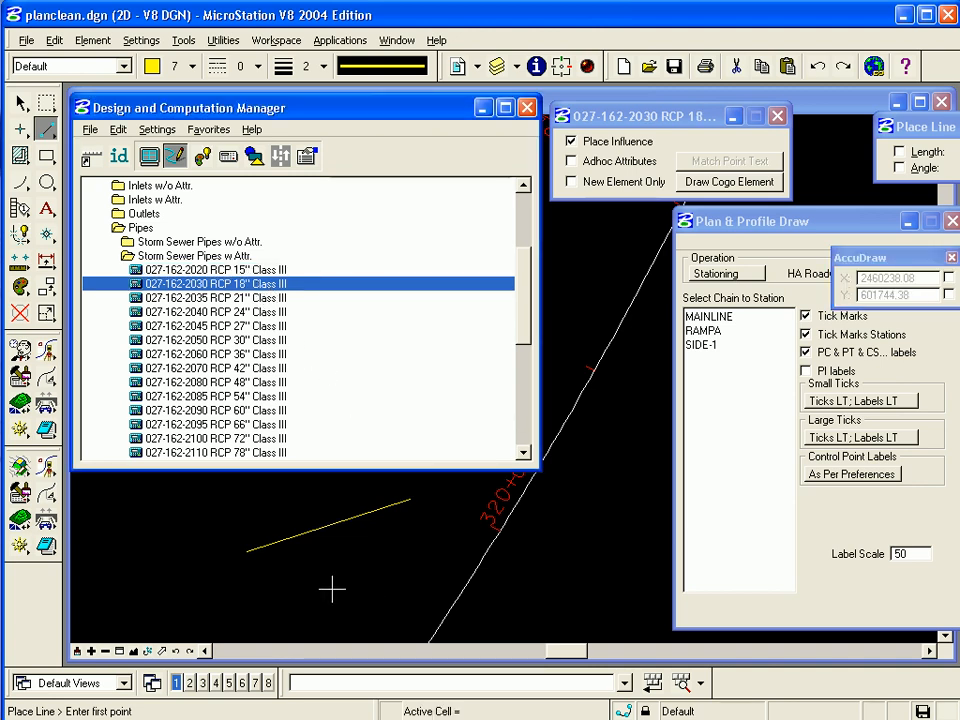
click(255, 577)
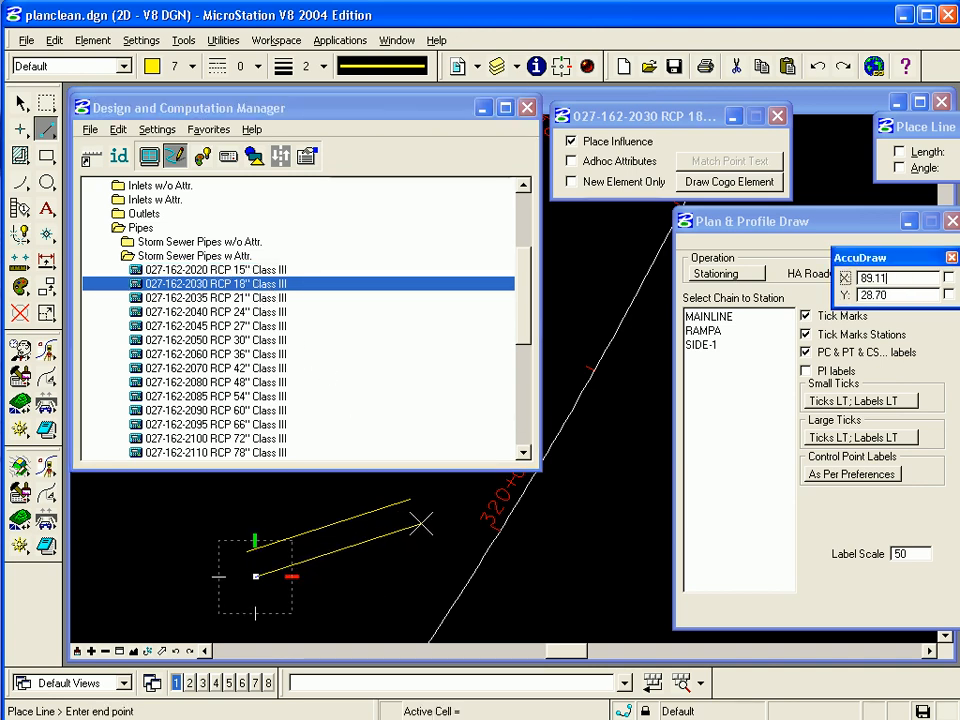
click(421, 523)
right_click(388, 563)
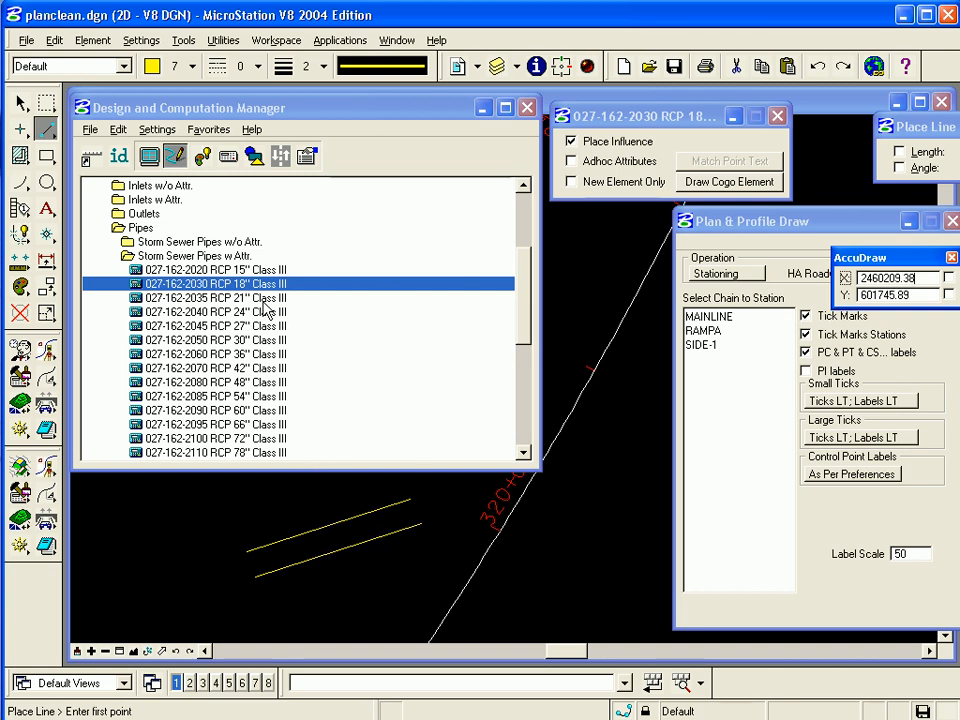
click(215, 297)
click(270, 603)
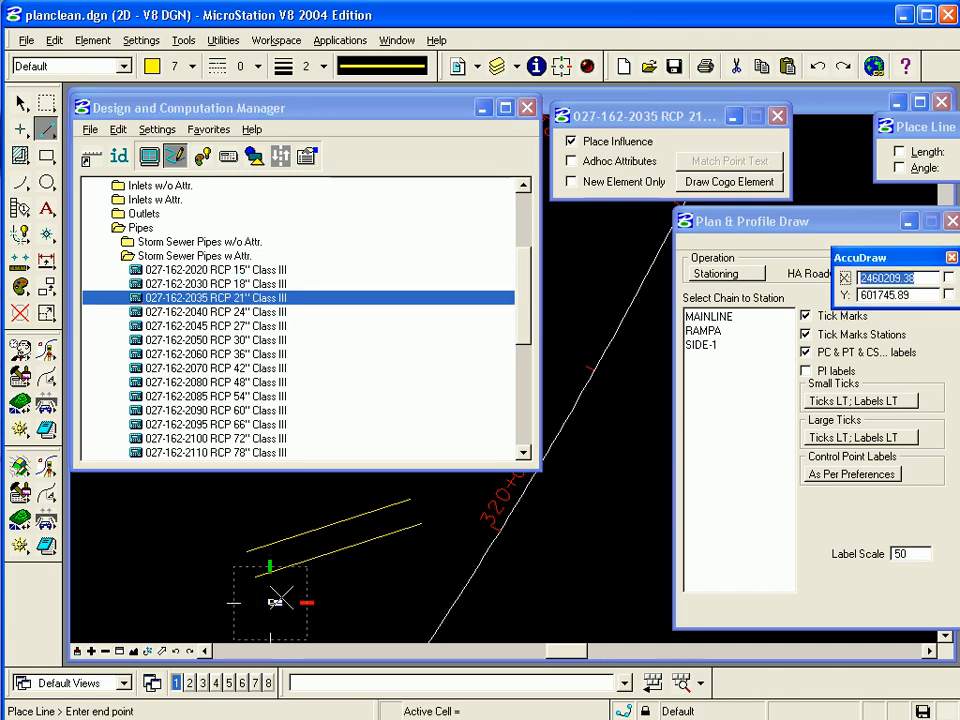
click(430, 545)
right_click(432, 545)
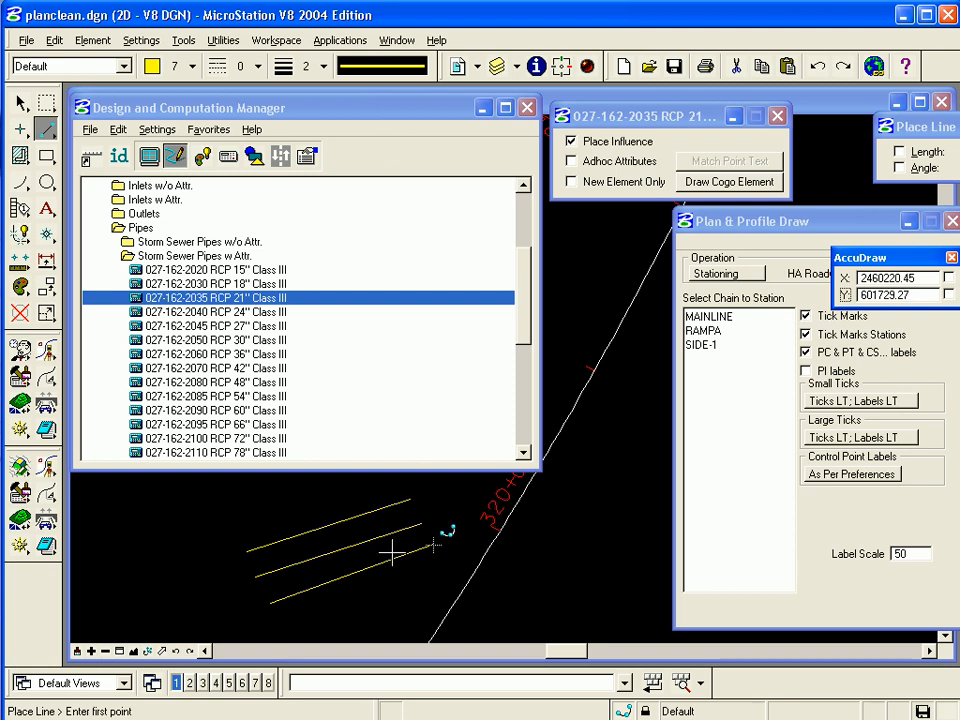
click(150, 157)
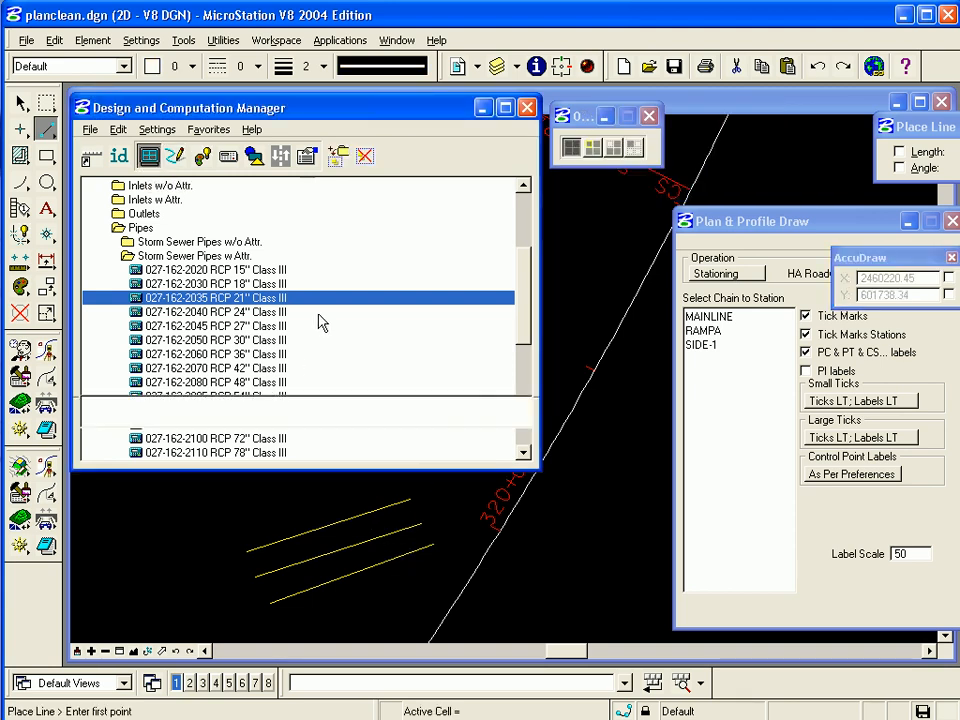
click(249, 271)
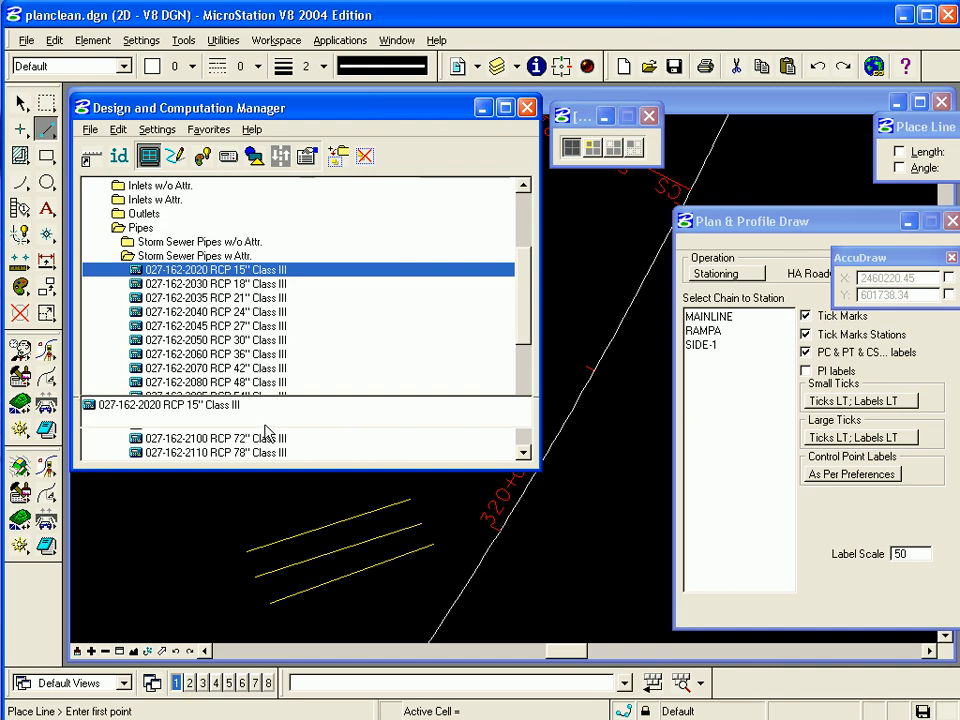
mouse_move(276, 470)
mouse_down()
mouse_move(272, 448)
mouse_move(271, 457)
mouse_up()
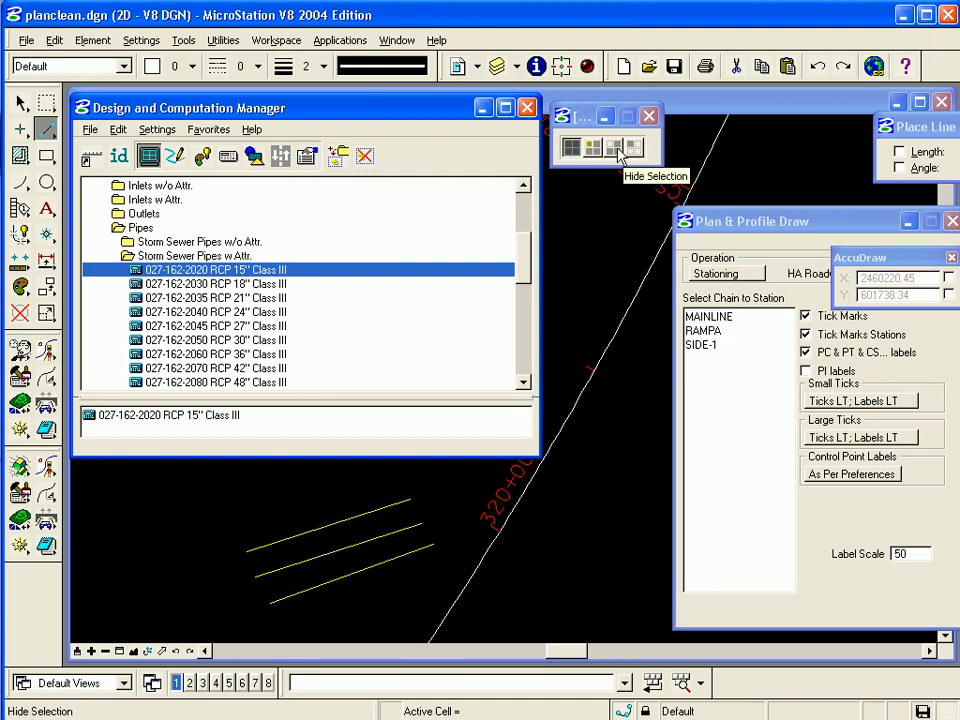
- Hide the collected RCP 15" Class III elements in the view and show them again, repeating the hide and show once
click(619, 153)
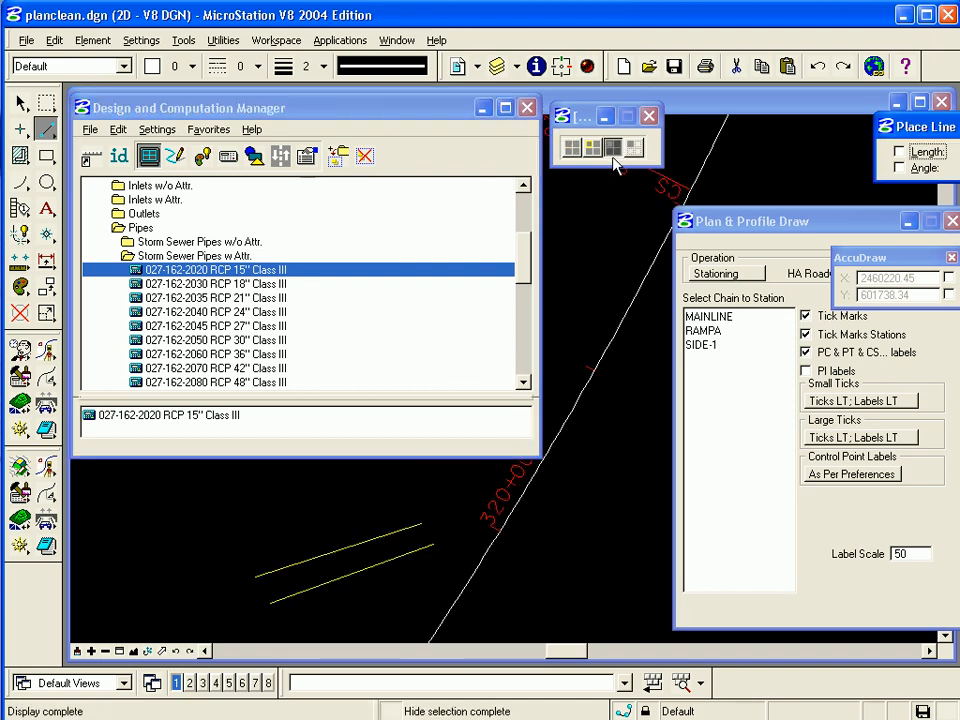
click(578, 148)
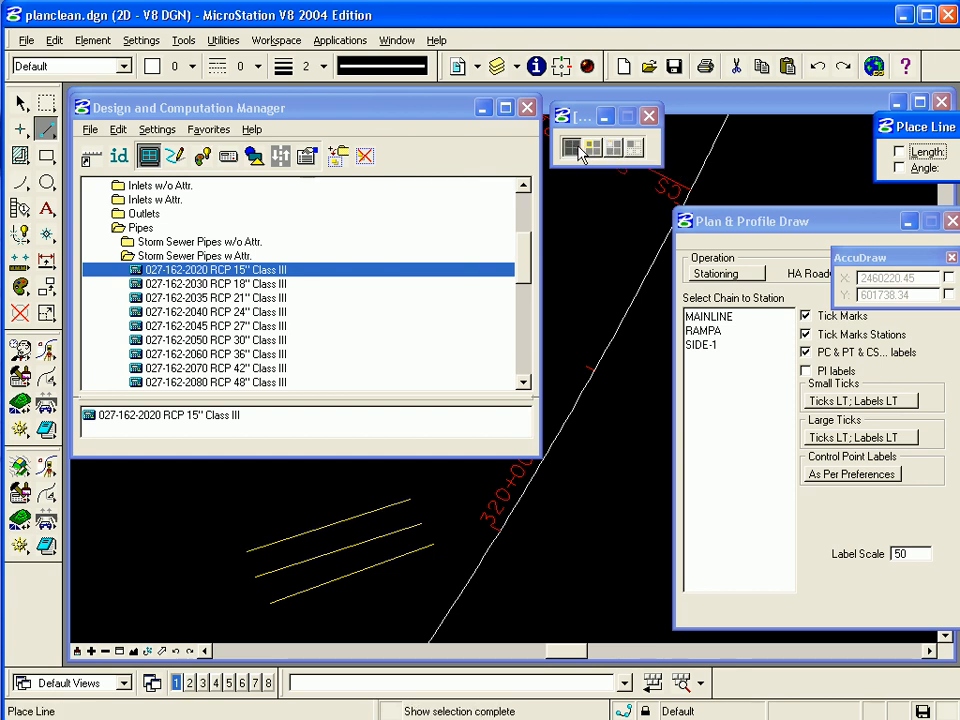
click(615, 148)
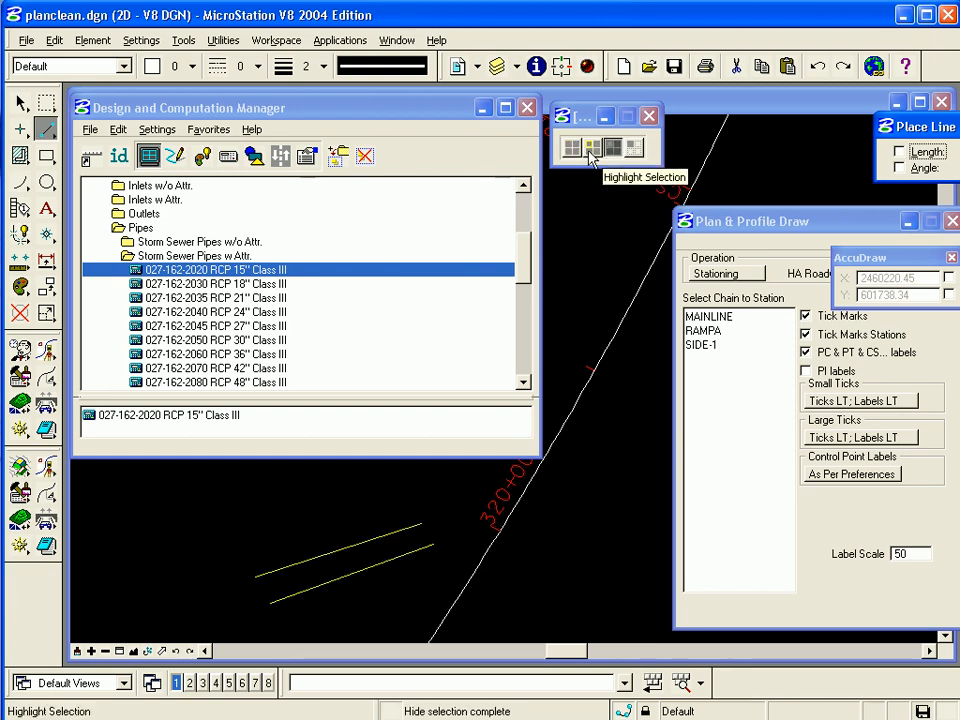
click(575, 147)
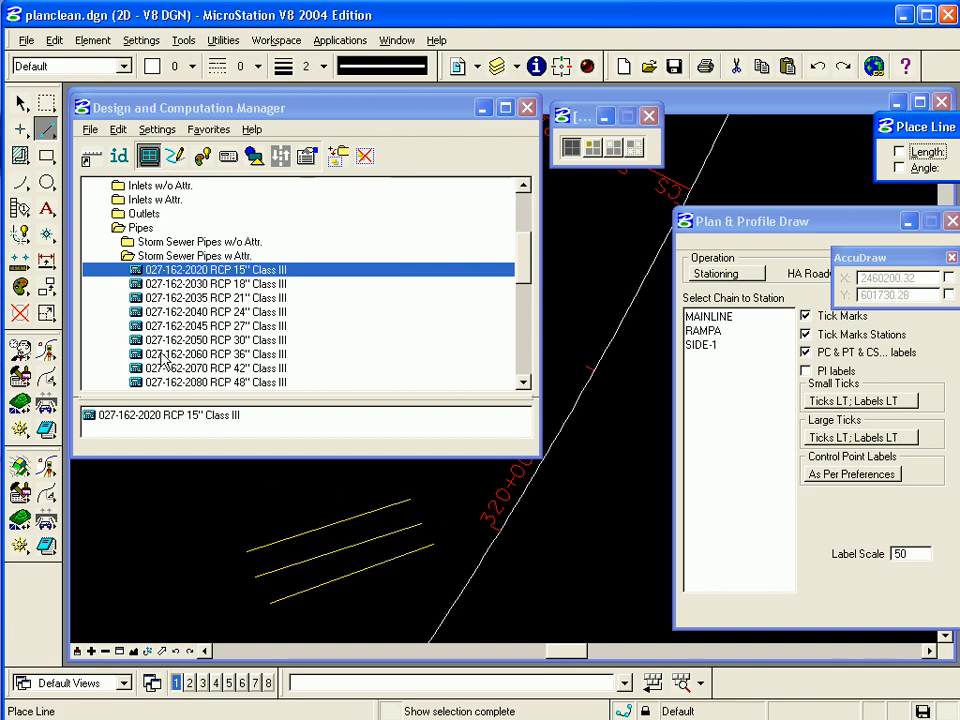
- Expand Storm Sewer Pipes w/o Attr. and, back in Design mode, place a line as 430-11-323 Pipe Conc Culvert Class III, 15
click(253, 243)
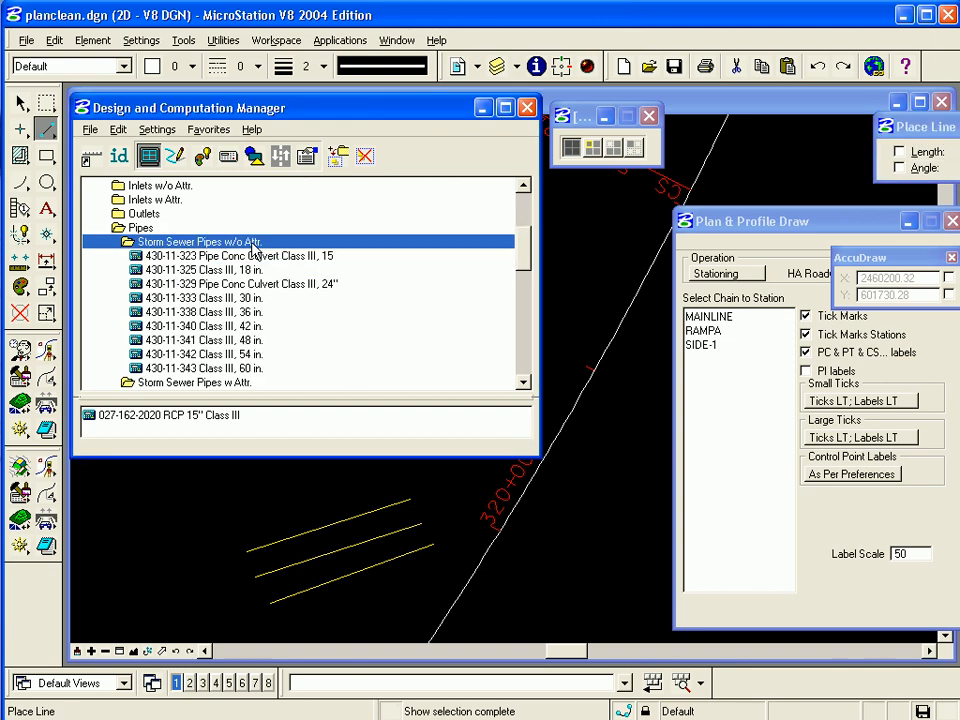
click(207, 257)
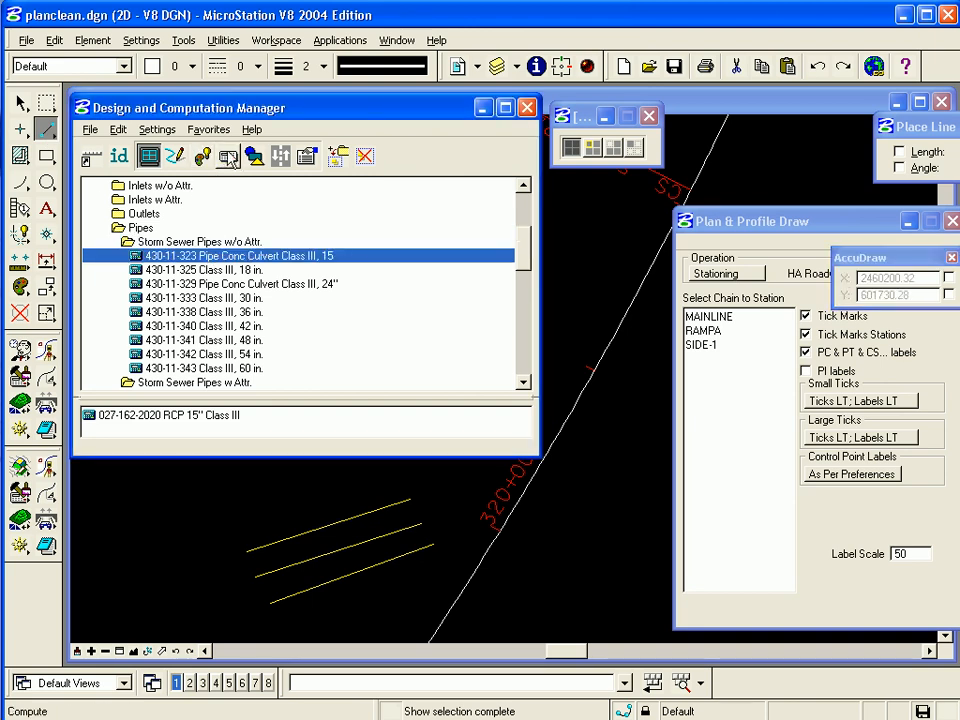
click(174, 155)
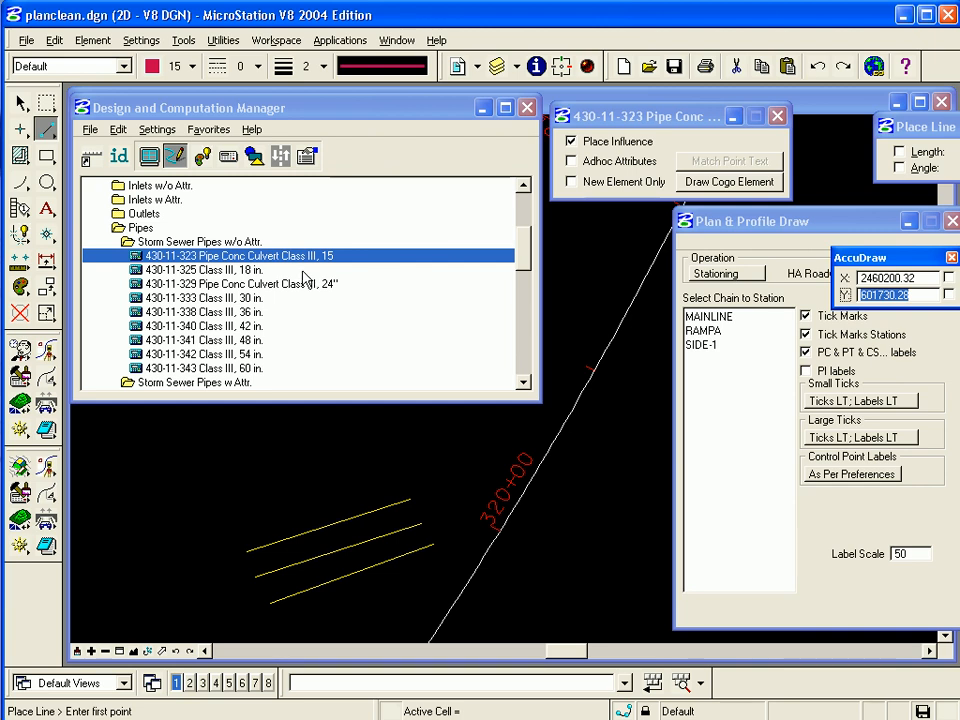
click(225, 517)
click(380, 447)
right_click(340, 430)
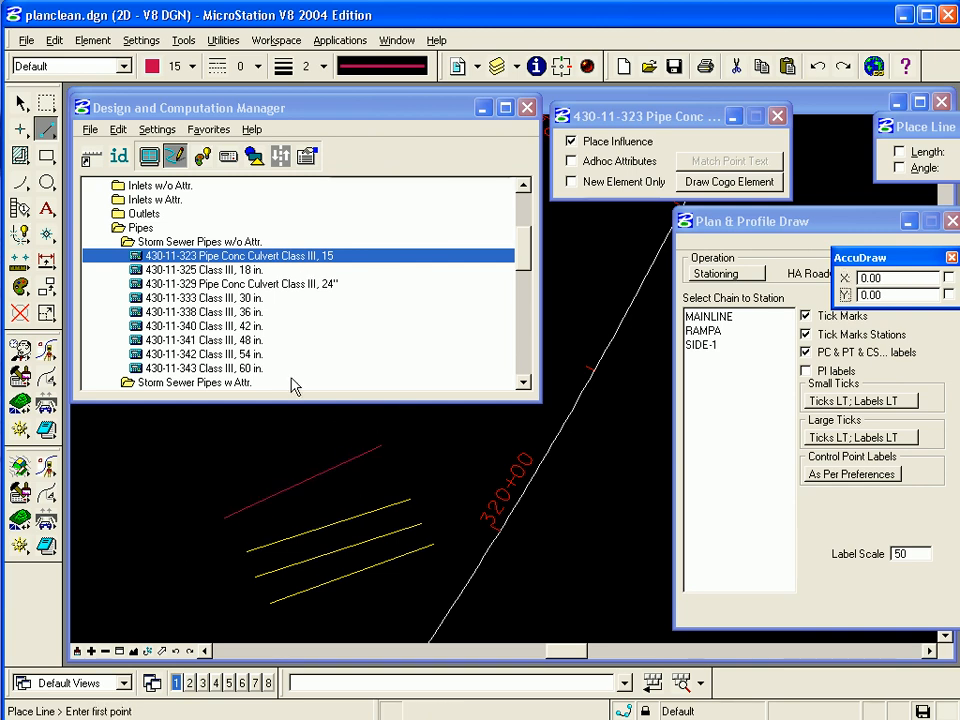
- Place one slanted line as 430-11-325 Class III, 18 in. and another as 430-11-329 Pipe Conc Culvert Class III, 24"
click(230, 270)
click(257, 521)
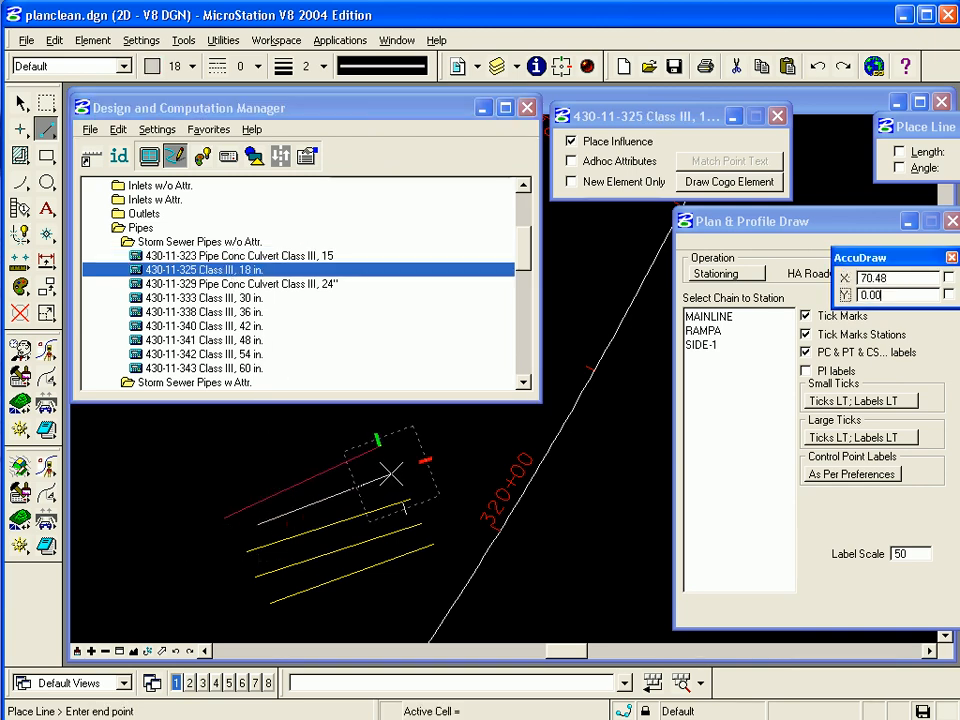
click(389, 470)
right_click(390, 461)
click(280, 284)
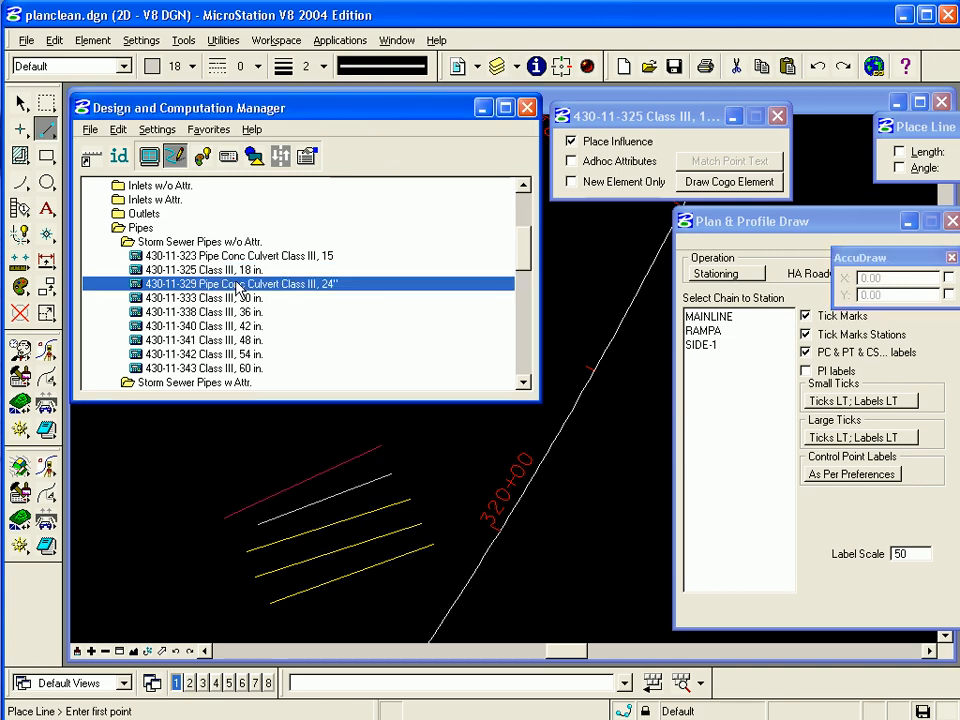
click(195, 497)
click(352, 435)
right_click(350, 437)
- Place one slanted line as 430-11-333 Class III, 30 in. and another above it as 430-11-338 Class III, 36 in
click(250, 298)
click(187, 477)
click(323, 430)
right_click(322, 429)
click(217, 312)
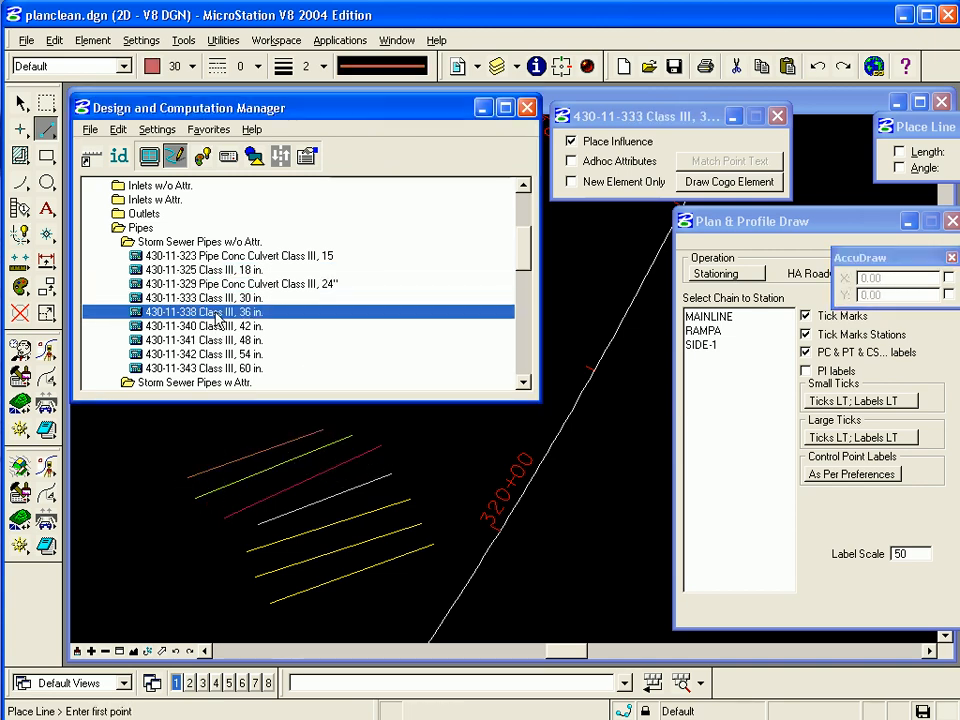
click(160, 464)
click(298, 418)
right_click(298, 418)
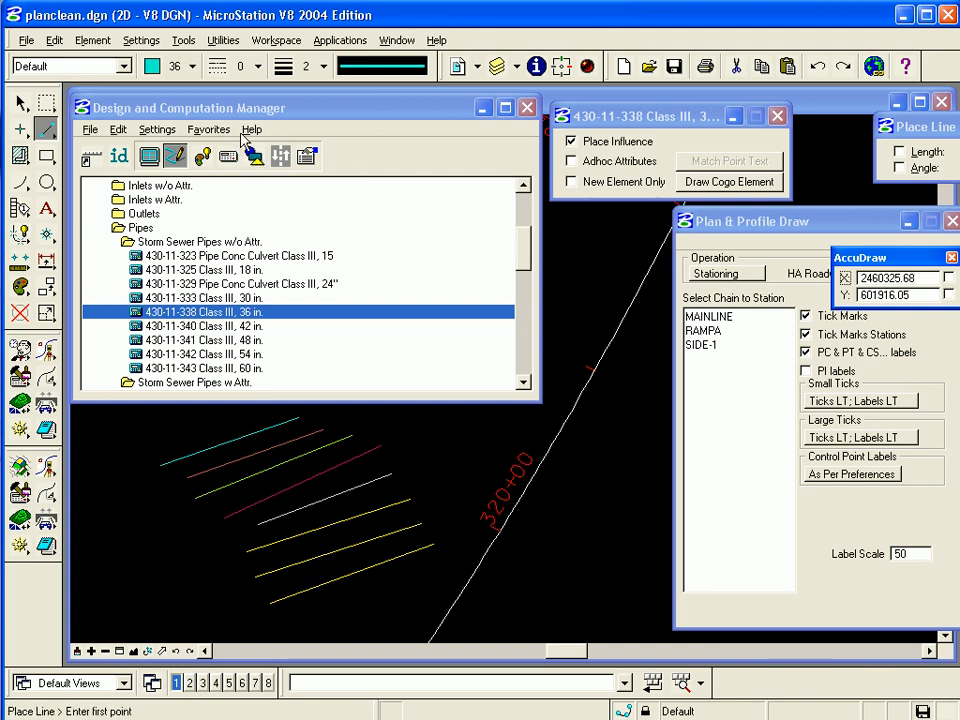
- Copy the lowest RCP 21" line three times below it with 430-11-338 Class III, 36 in. as the active influence
drag(211, 117, 214, 103)
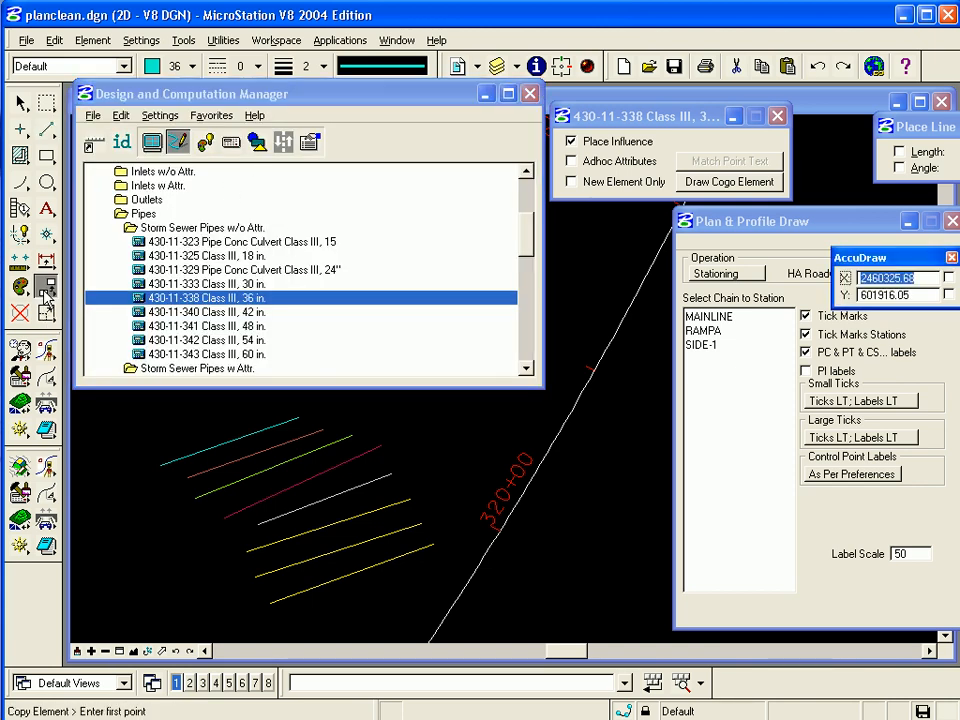
click(46, 288)
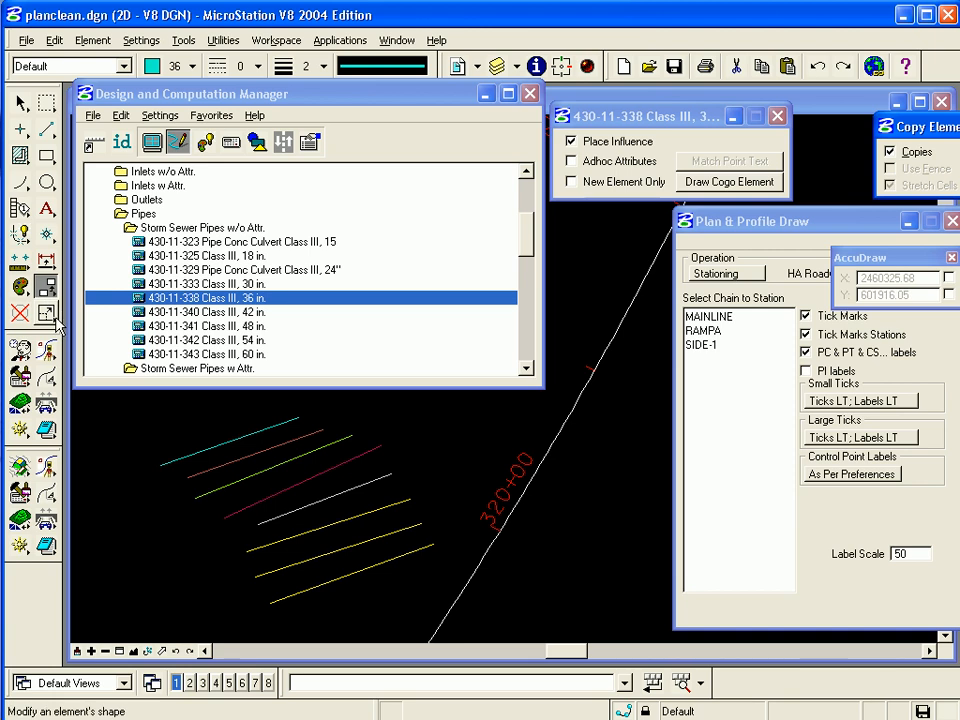
click(378, 565)
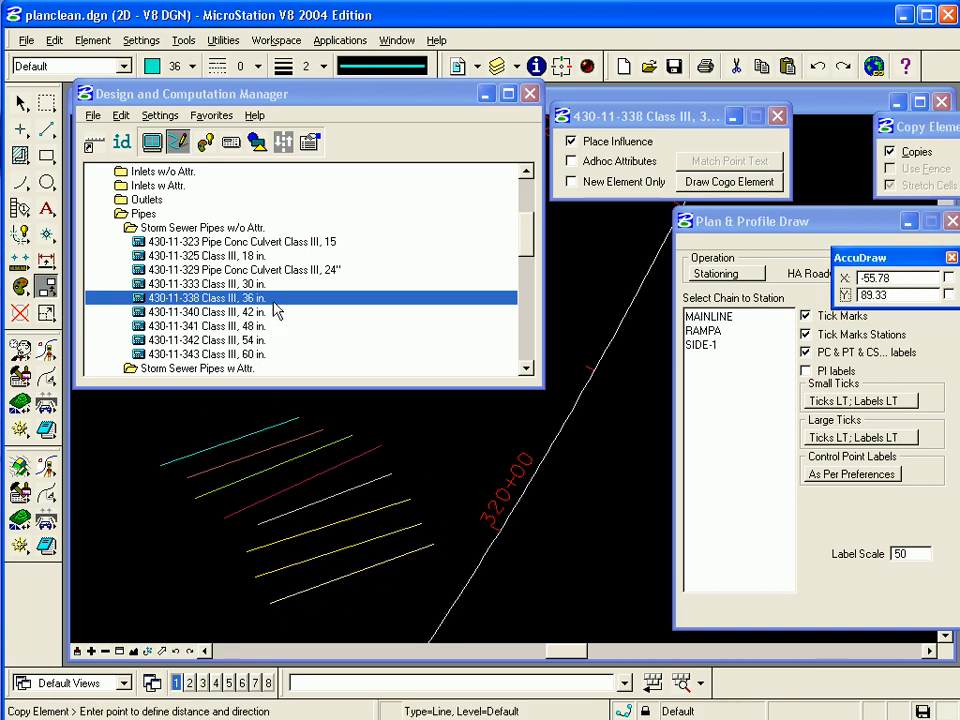
click(411, 594)
click(465, 594)
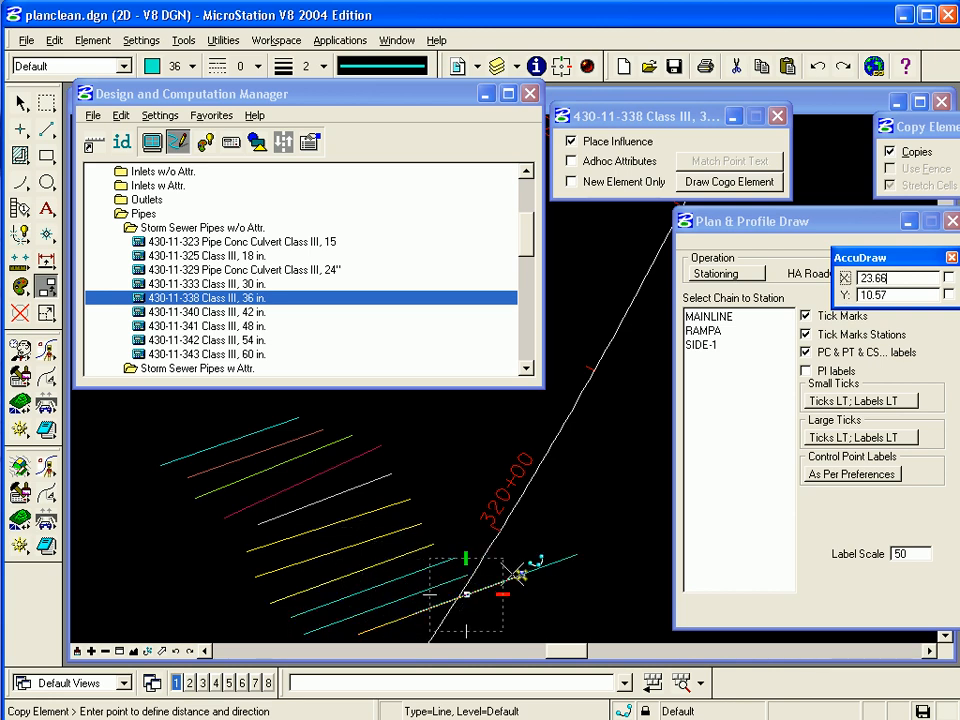
right_click(497, 598)
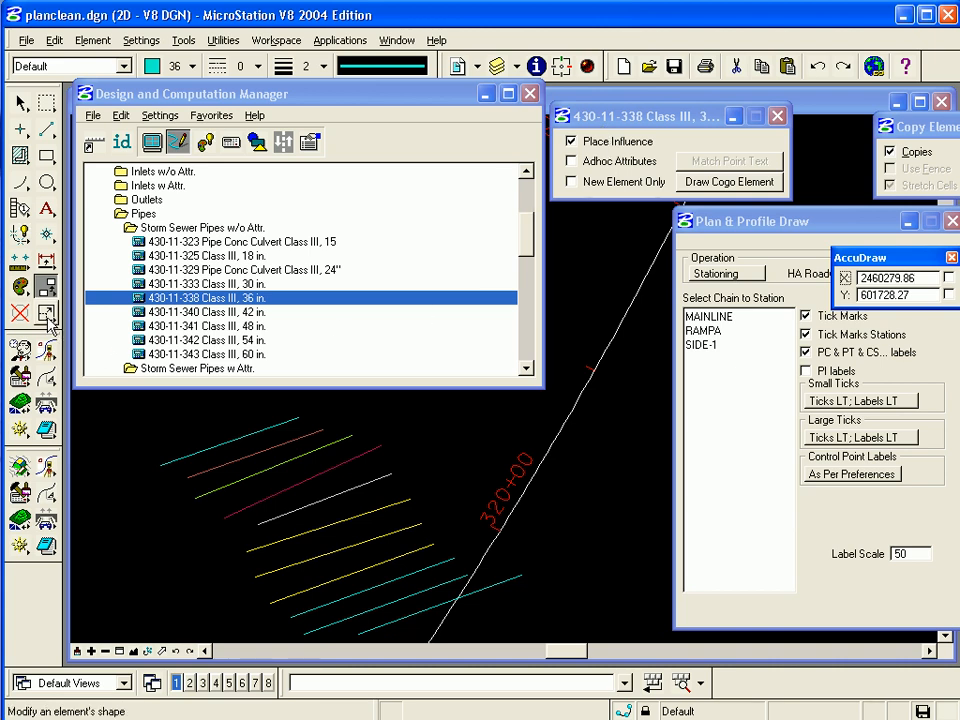
- Use Modify Element to move the upper end of the original RCP 21" line with the 36 in. pay item still active
click(46, 313)
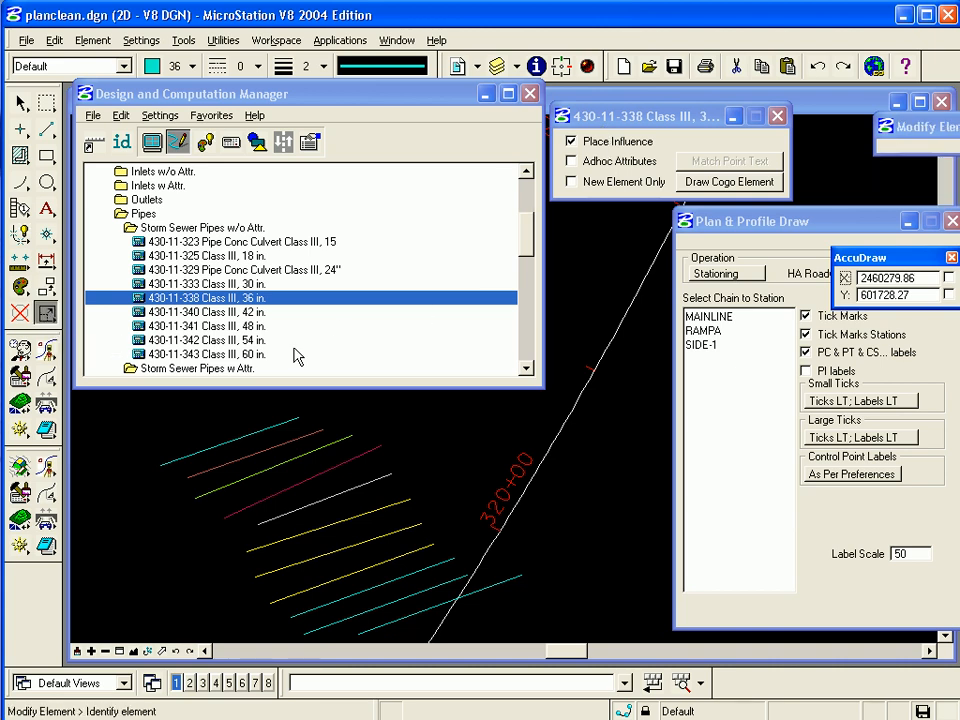
click(436, 544)
click(456, 517)
click(456, 517)
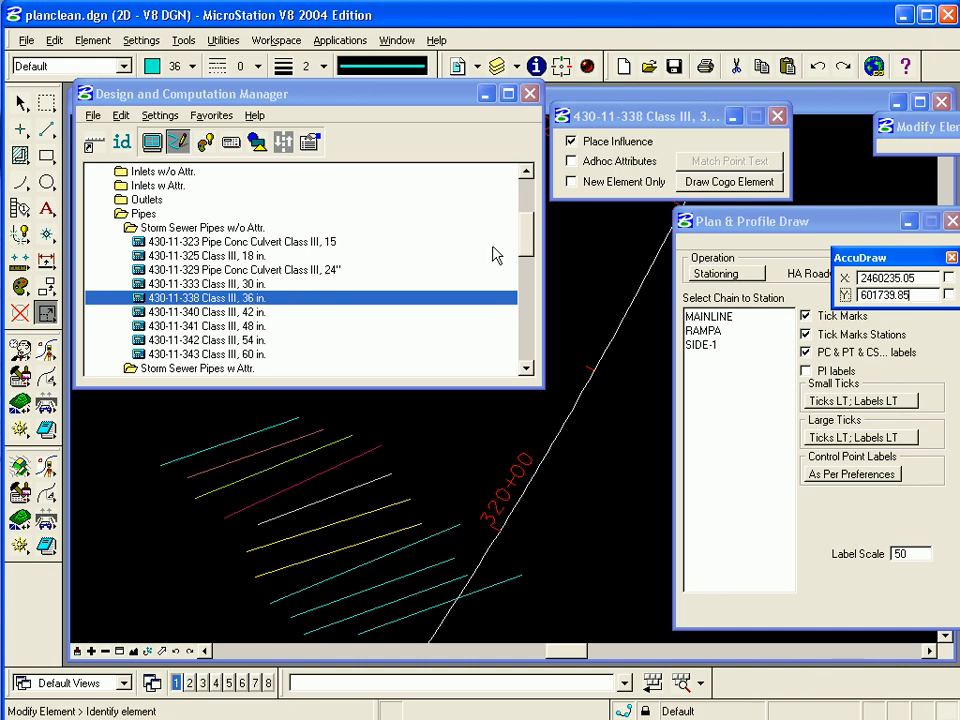
- Turn on New Element Only and move the upper ends of the two remaining yellow lines, the white line and the crimson line
click(607, 187)
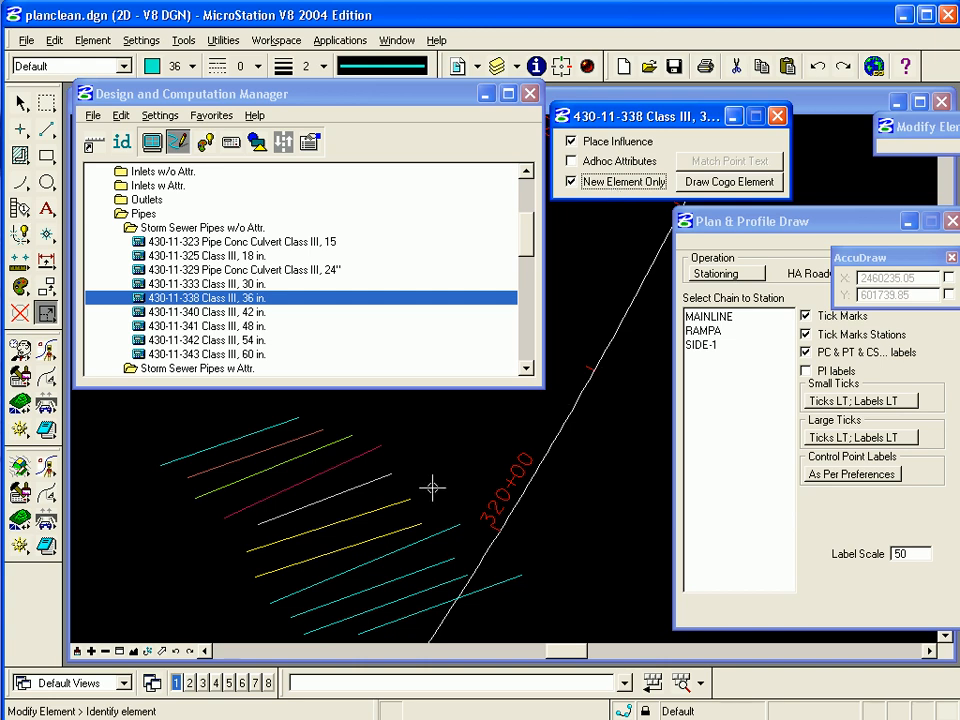
click(400, 510)
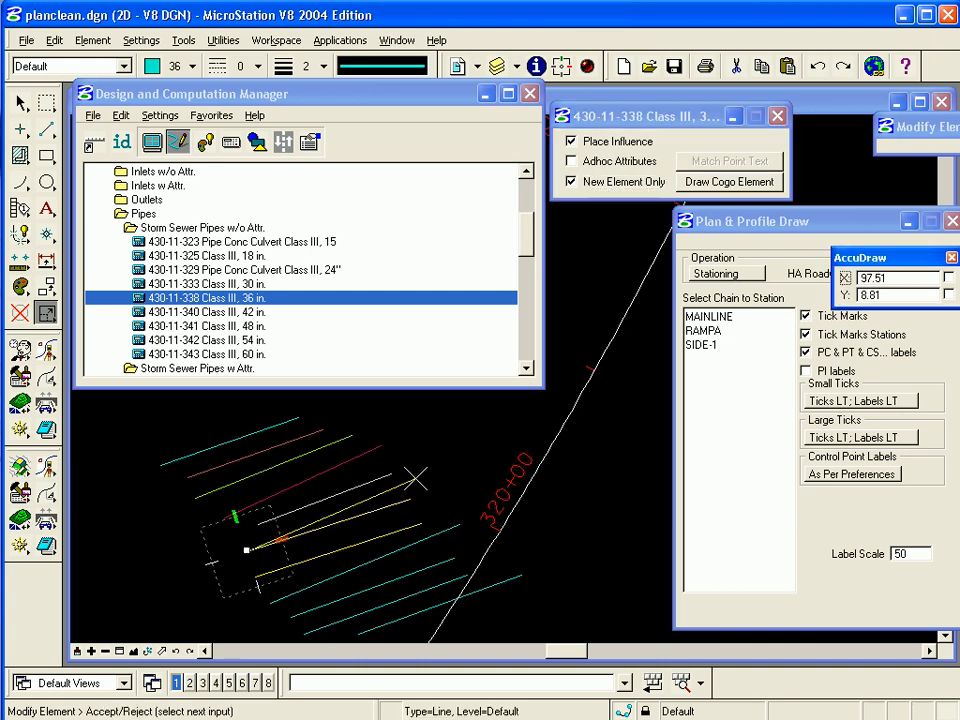
click(414, 476)
click(405, 522)
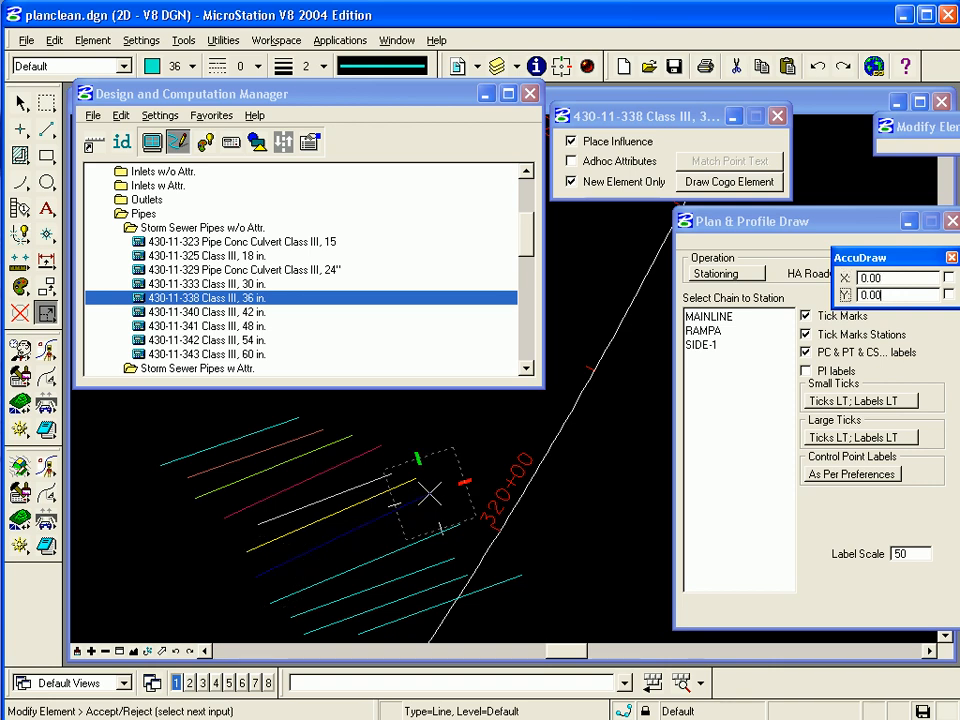
click(430, 492)
click(377, 478)
click(401, 449)
click(379, 446)
click(386, 432)
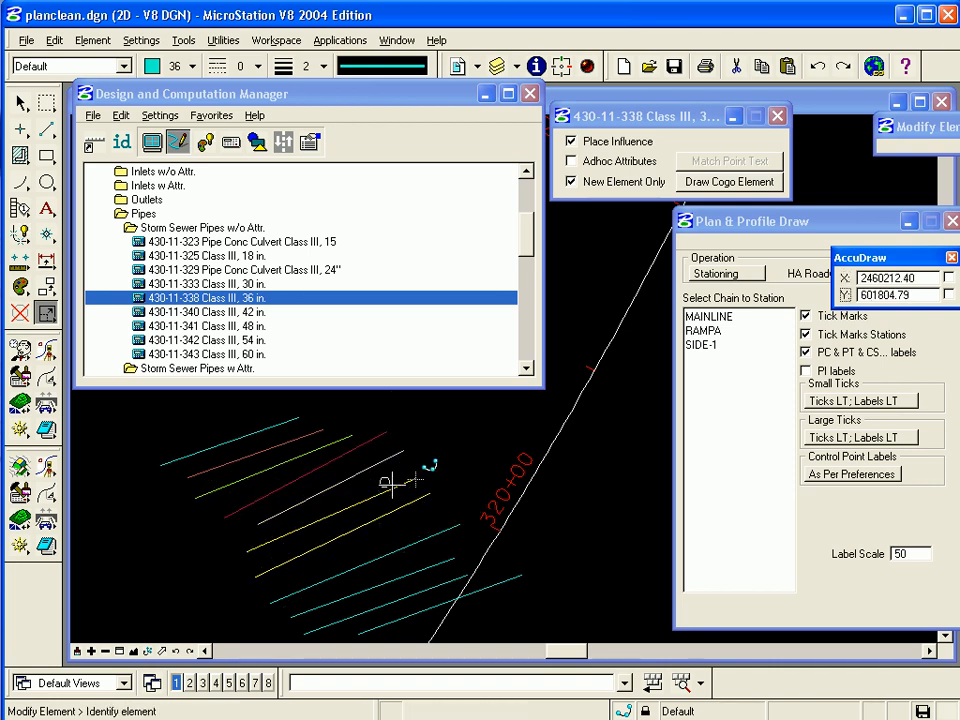